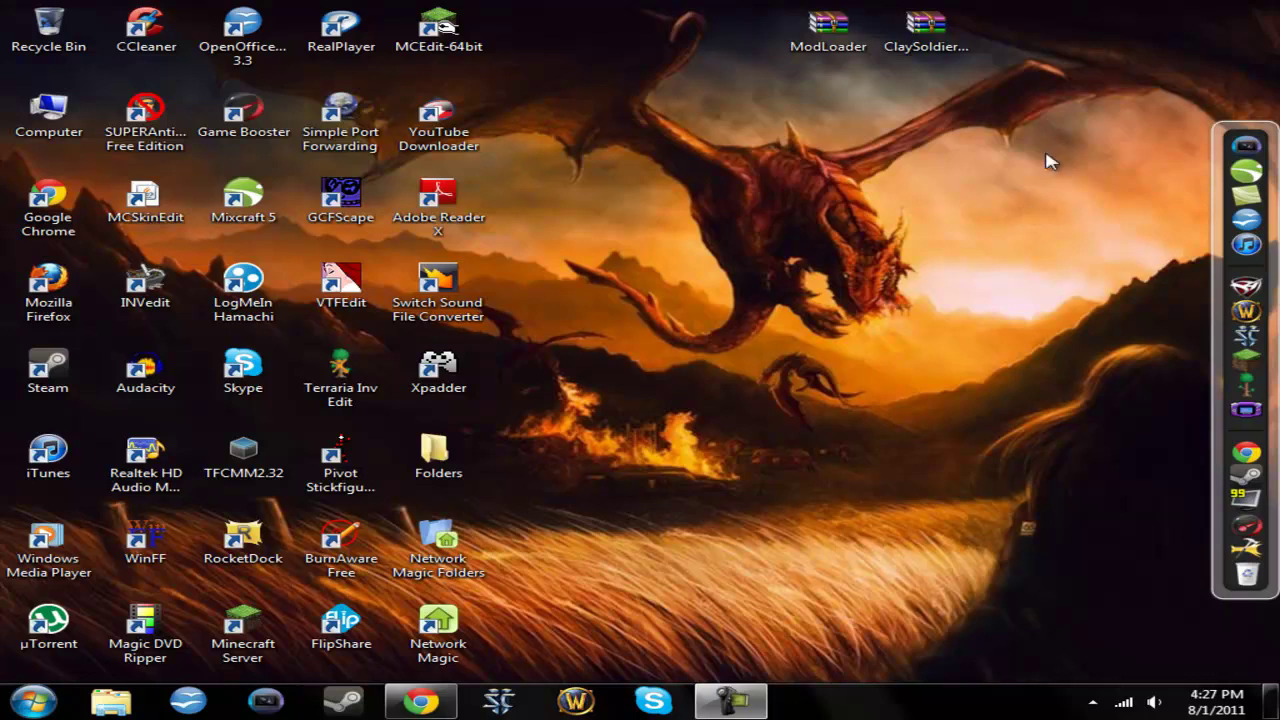
Step: Move the ModLoader and ClaySoldierModV2 archives together to the middle of the desktop and check their full names
left_click_drag(775, 4, 985, 57)
left_click_drag(815, 37, 745, 316)
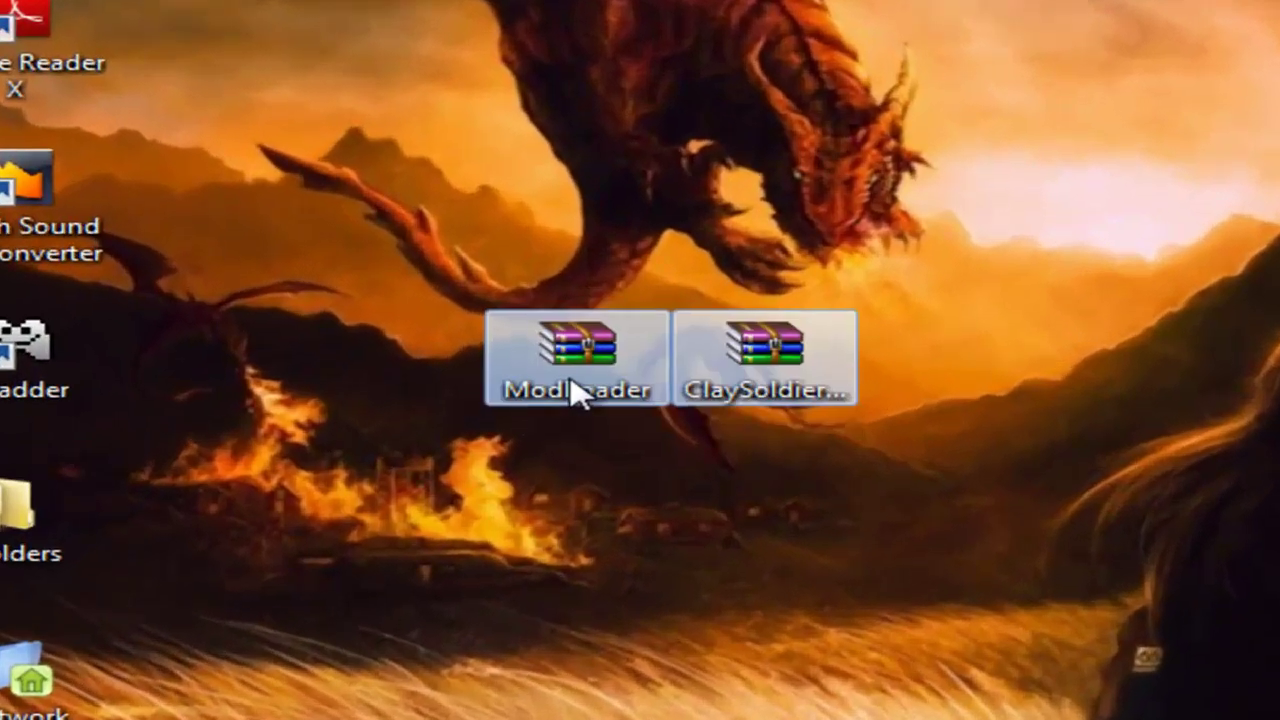
left_click(790, 175)
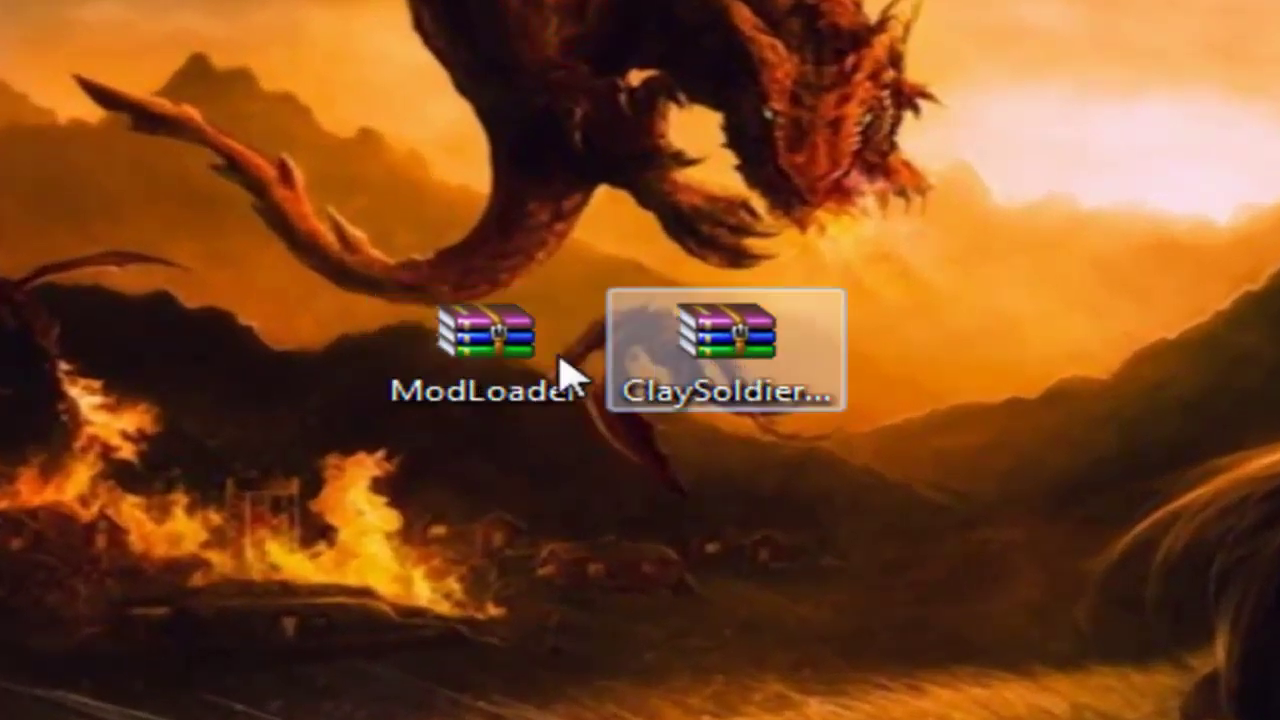
left_click(457, 362)
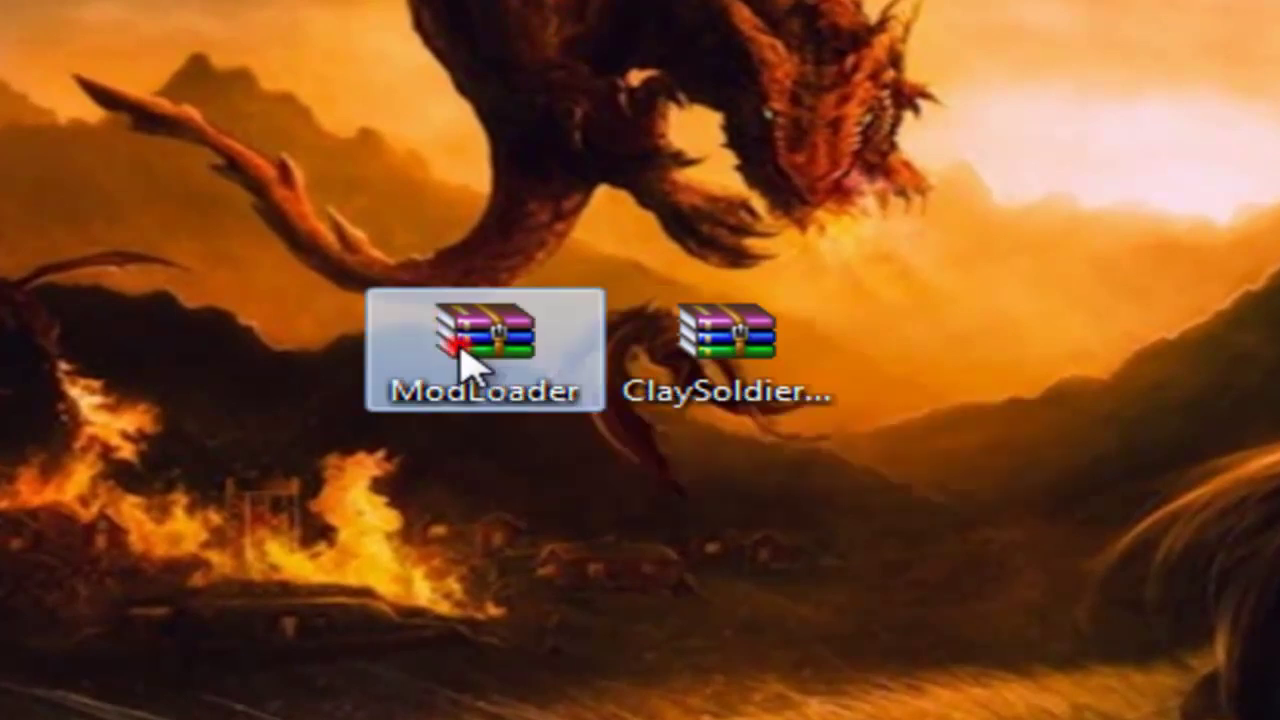
left_click(725, 345)
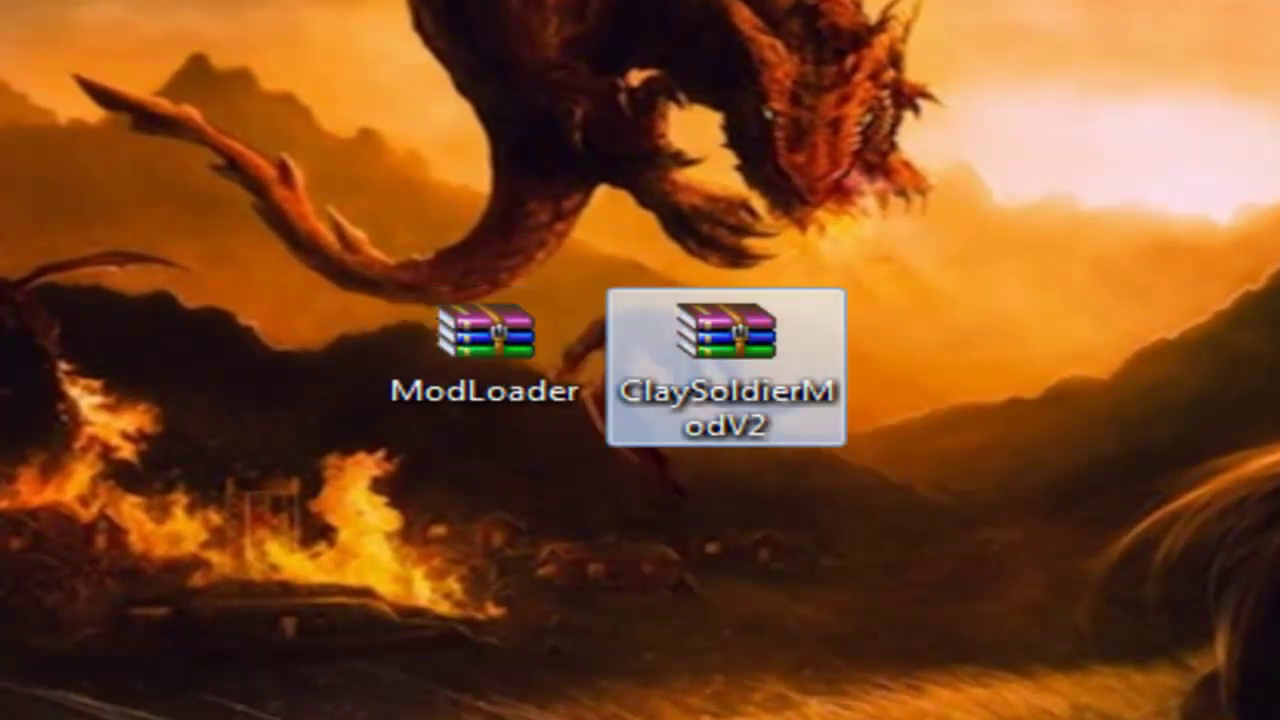
left_click(683, 588)
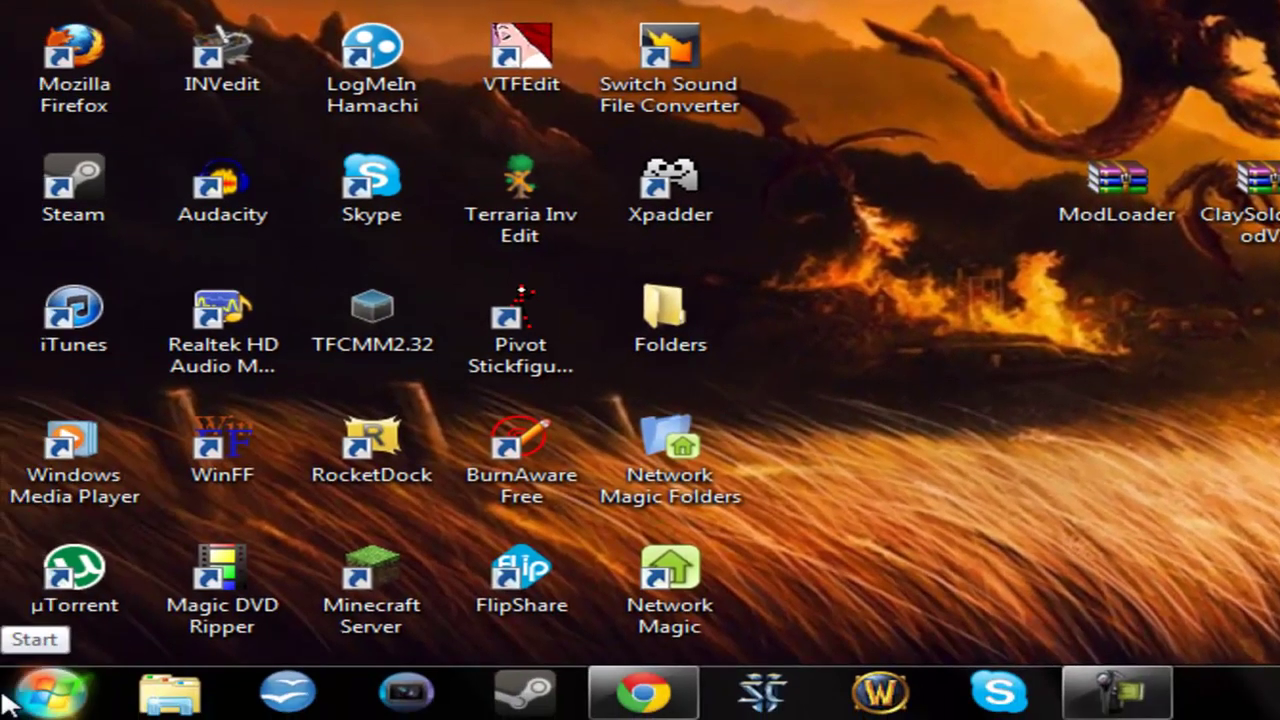
Step: Open the Roaming application data folder by running %appdata%, and close the folder window
left_click(40, 694)
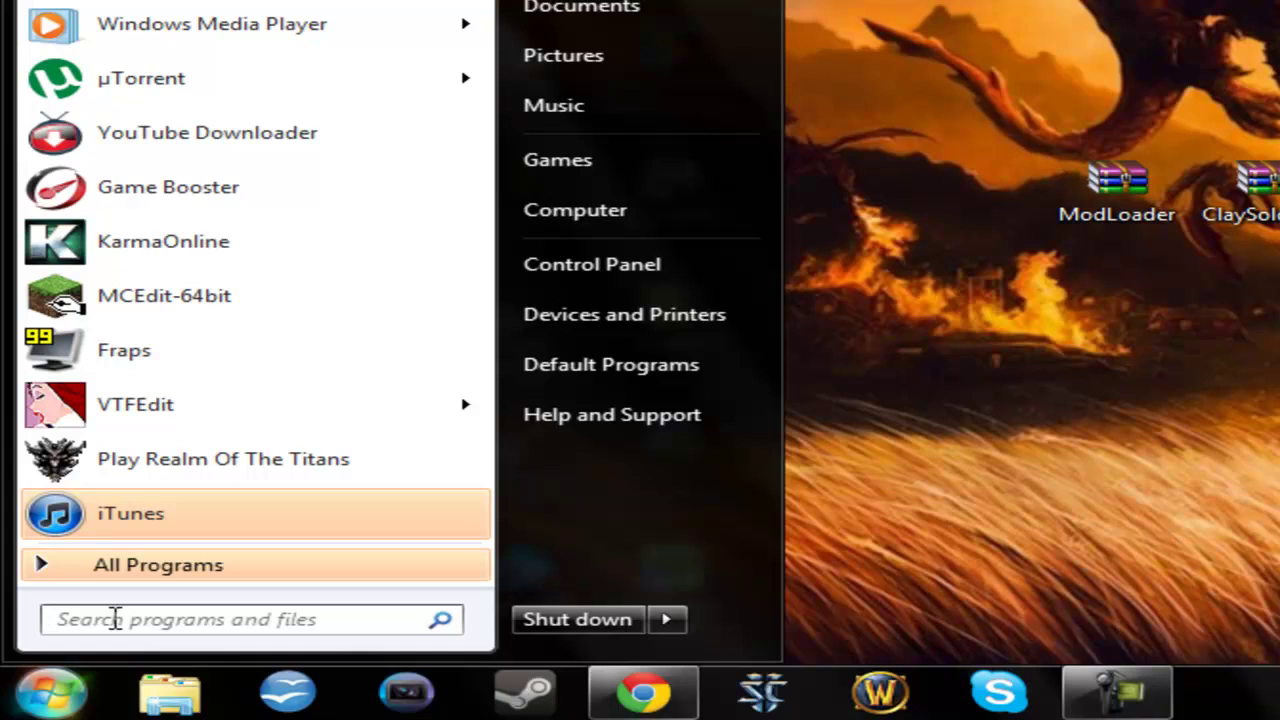
type("run")
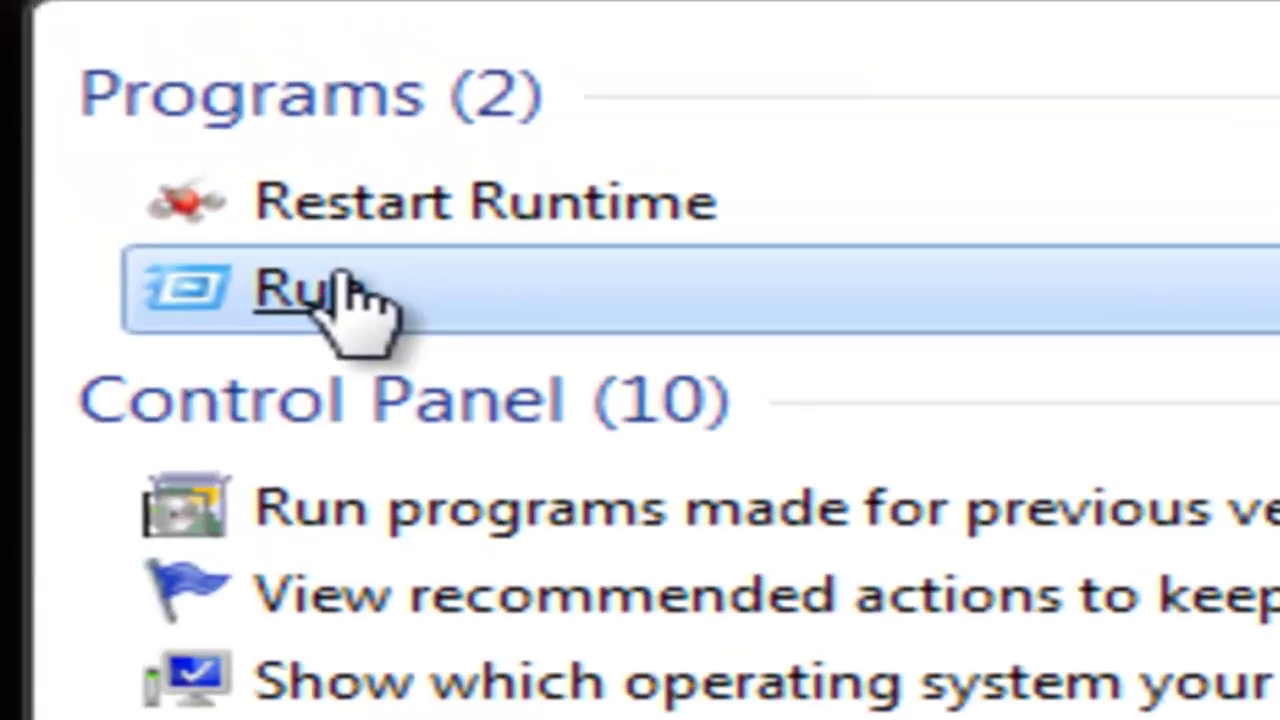
left_click(300, 180)
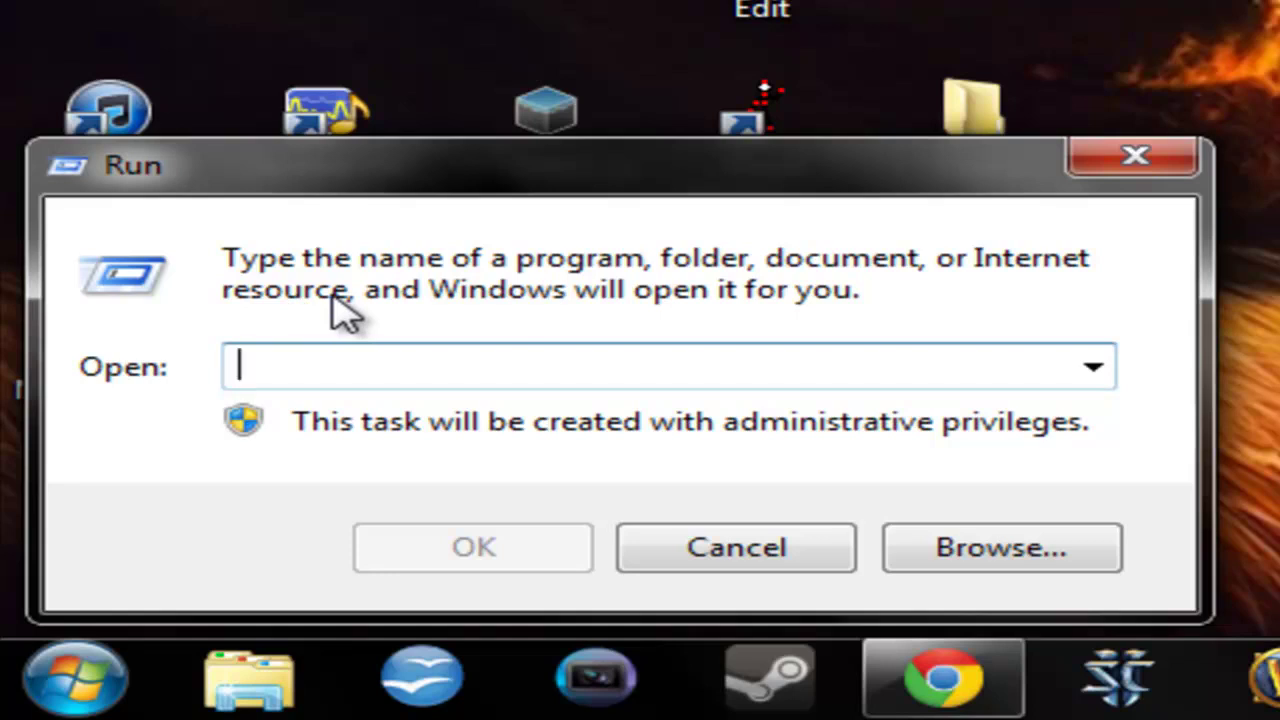
type("%appd")
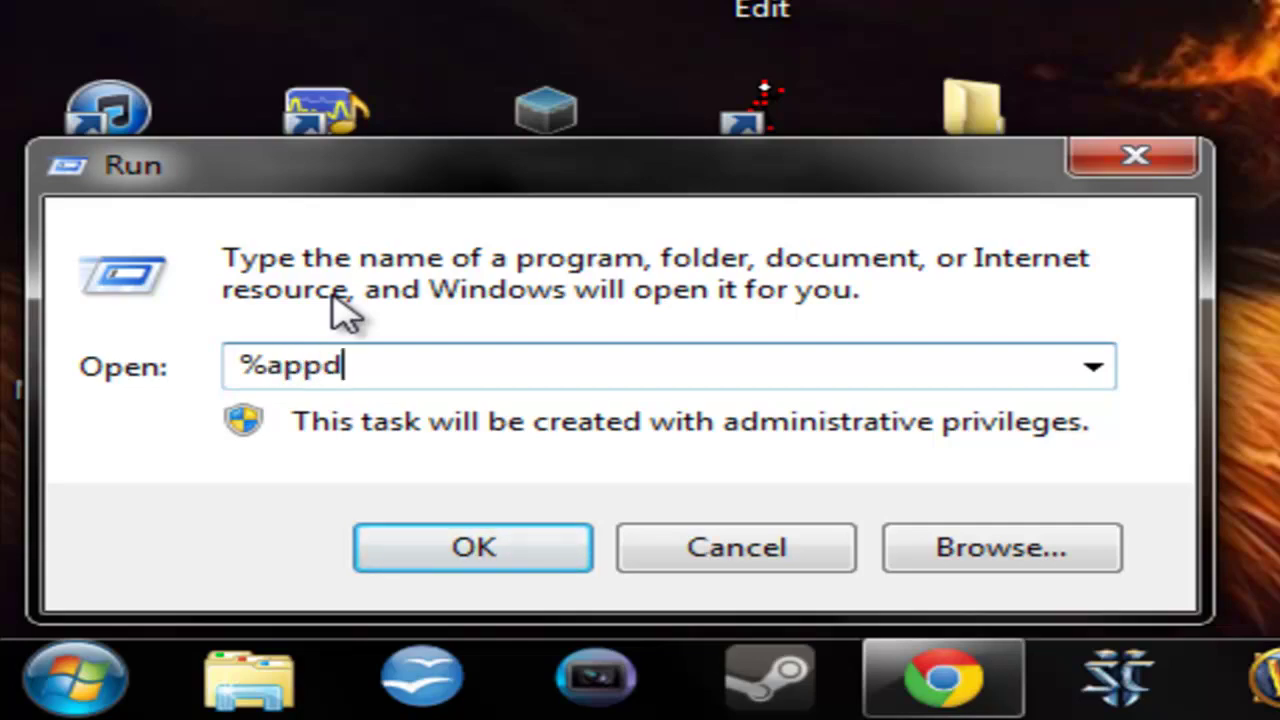
type("ata%")
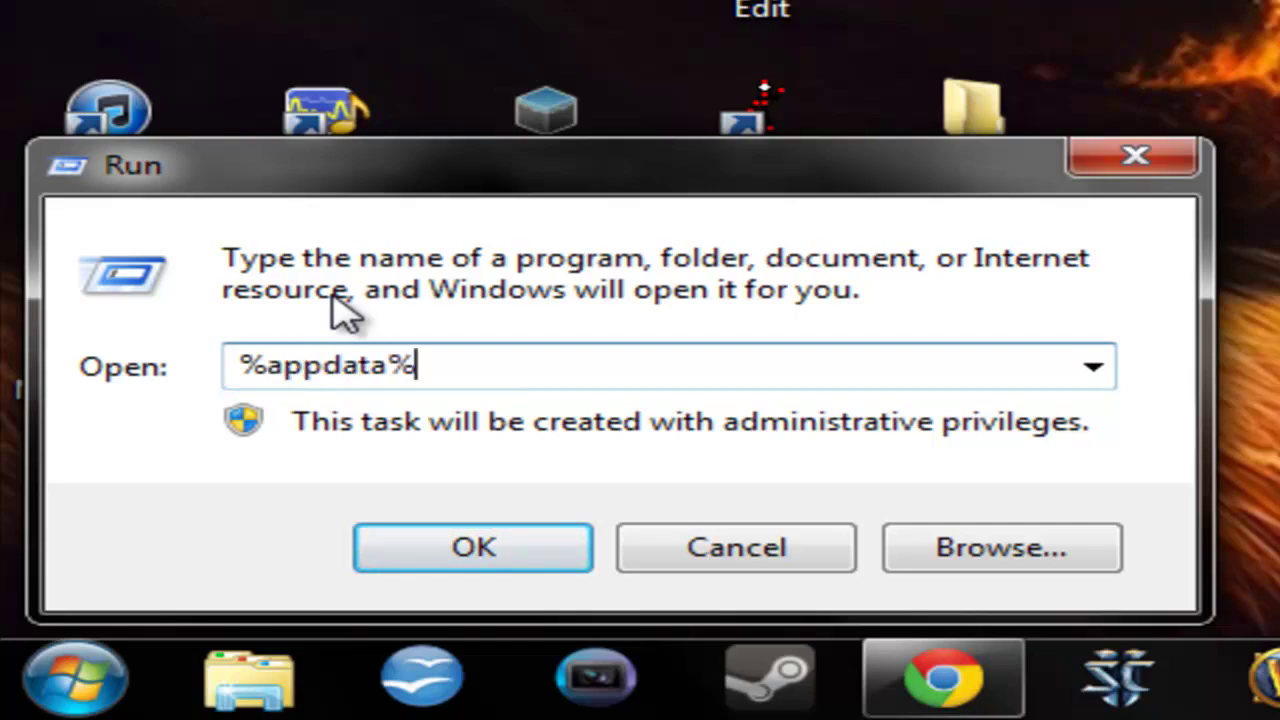
key("Return")
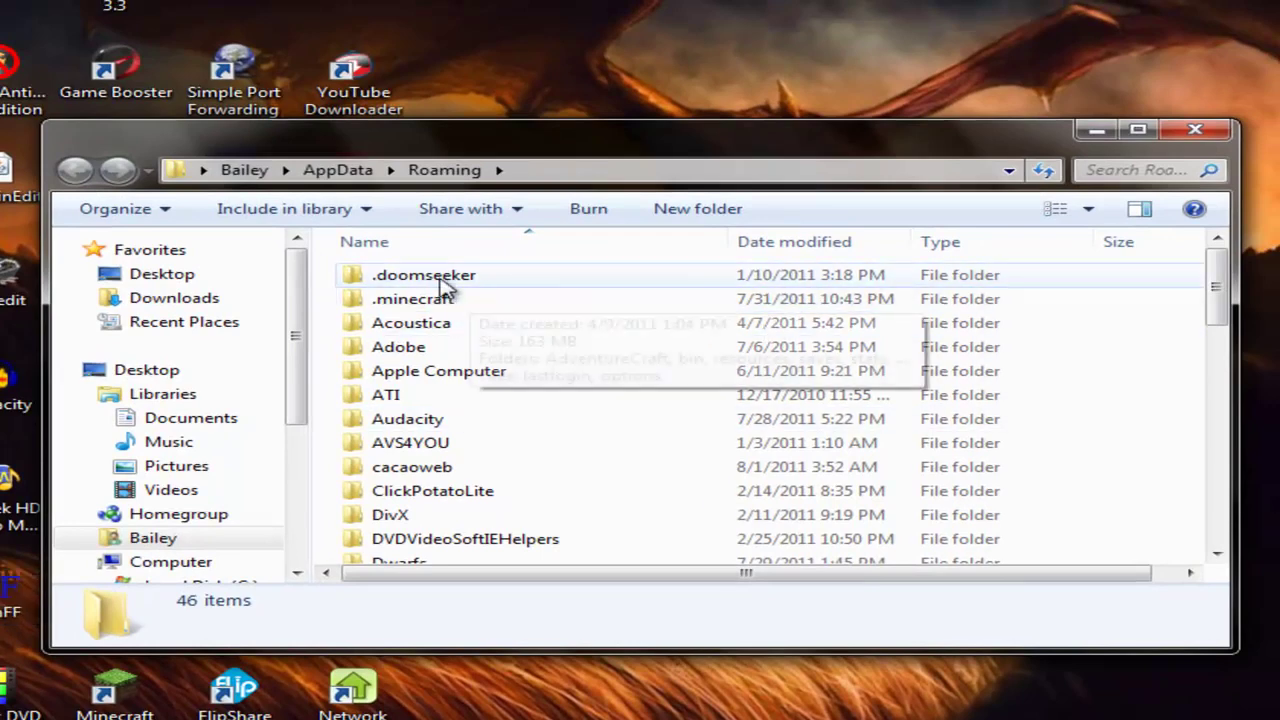
left_click(1208, 126)
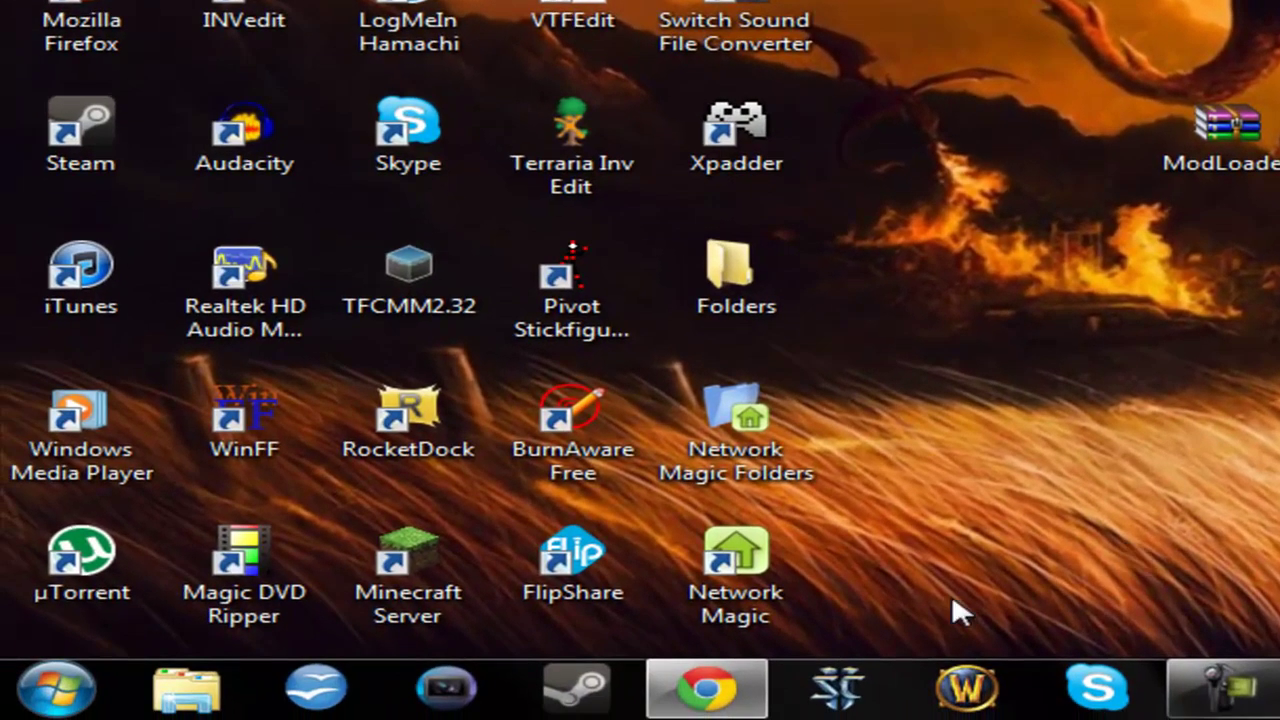
Step: Set Folder Options to show hidden files, folders, and drives, apply the setting and close the dialog
left_click(62, 698)
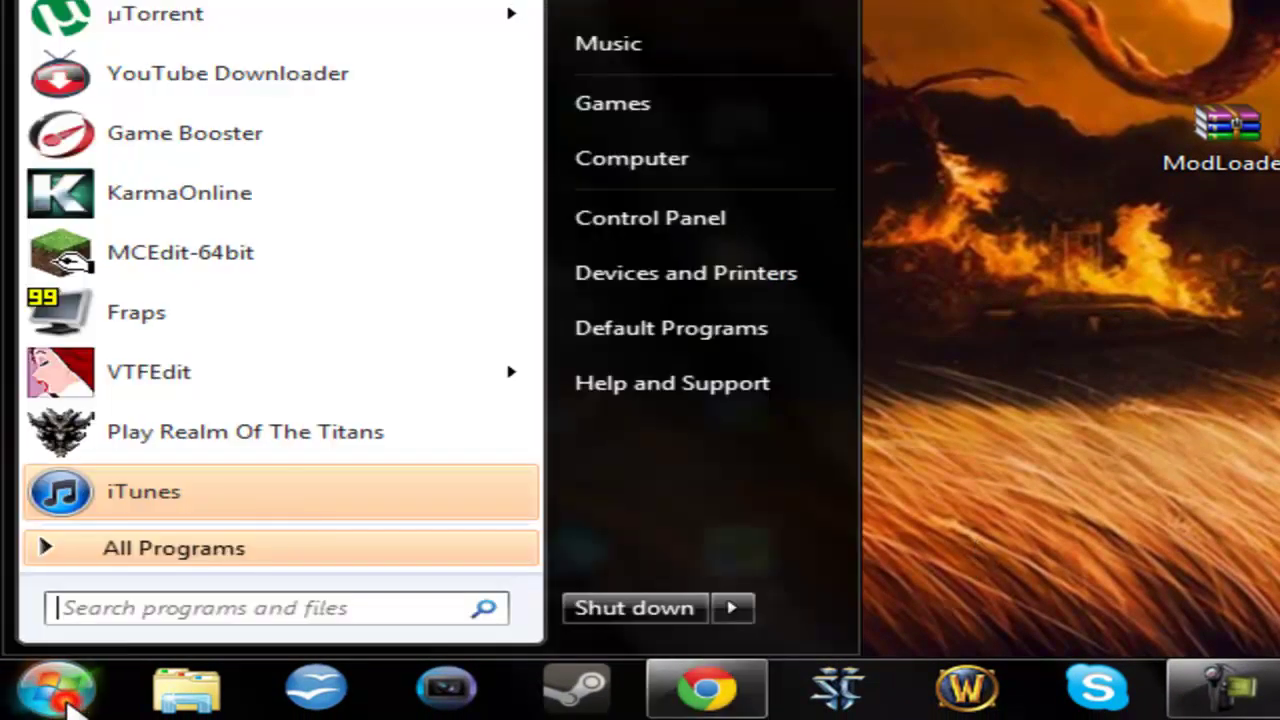
left_click(745, 222)
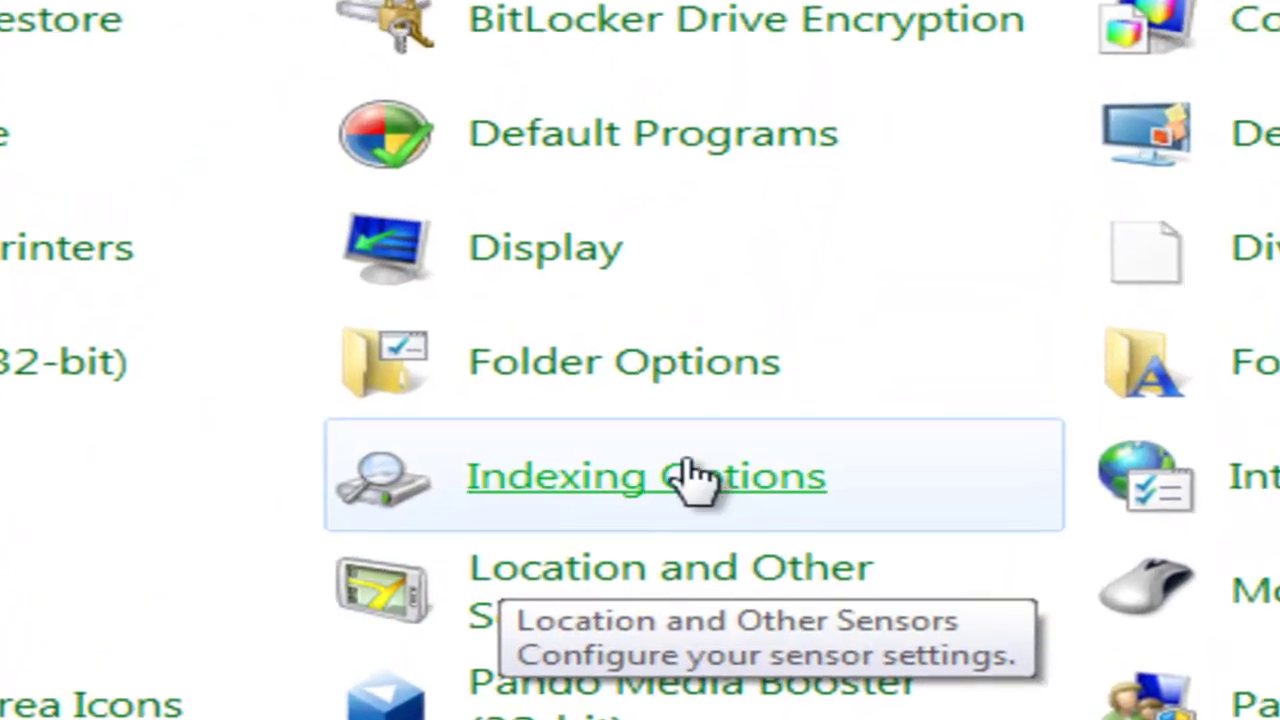
left_click(580, 372)
left_click(706, 322)
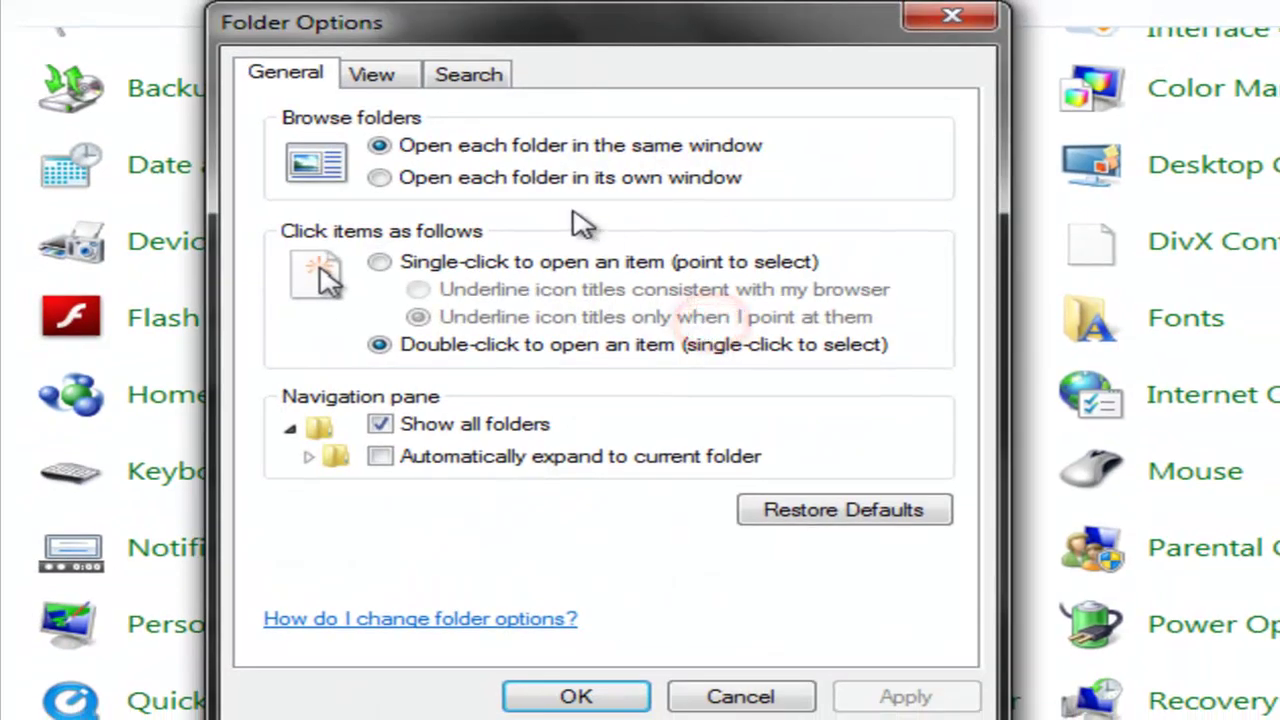
left_click(371, 75)
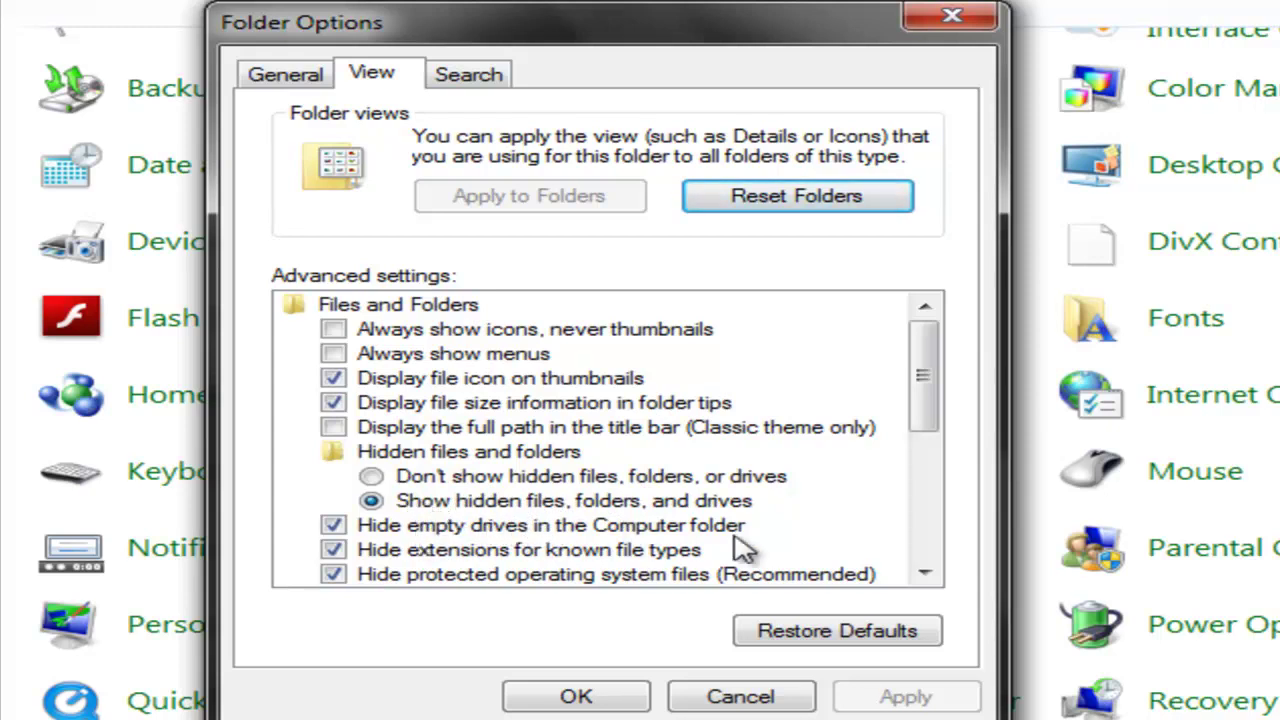
left_click(490, 501)
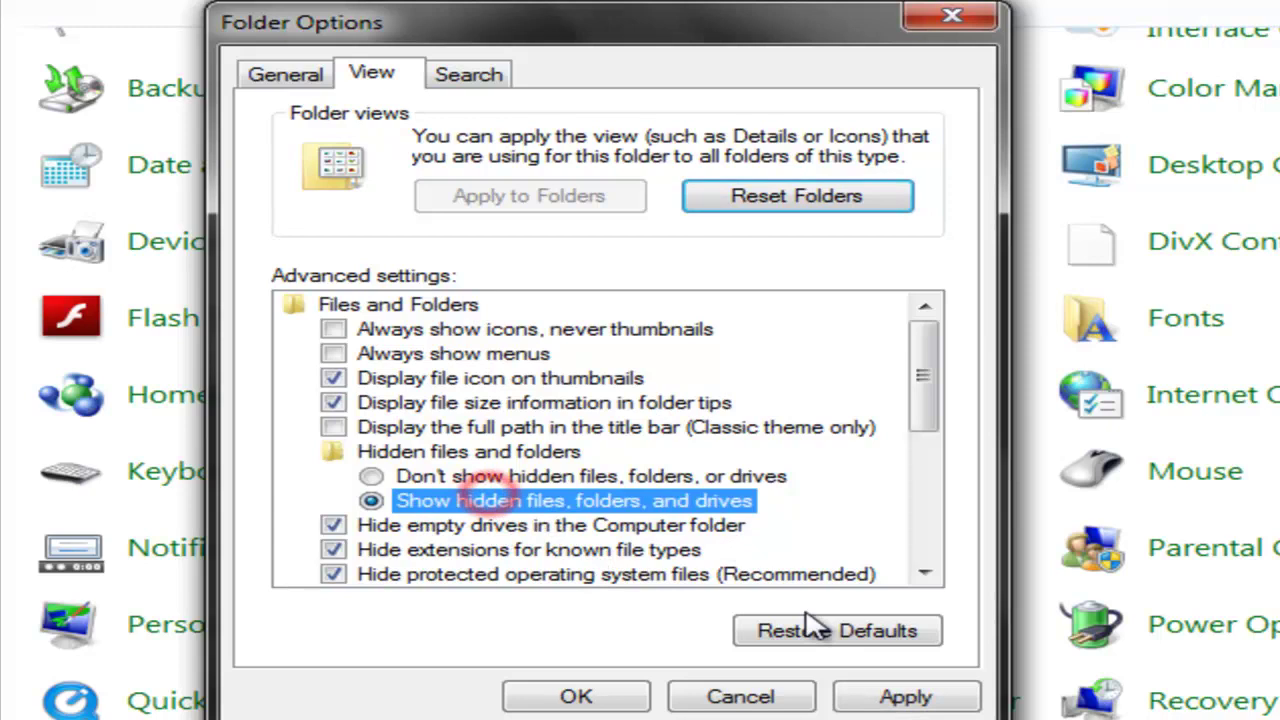
left_click(904, 697)
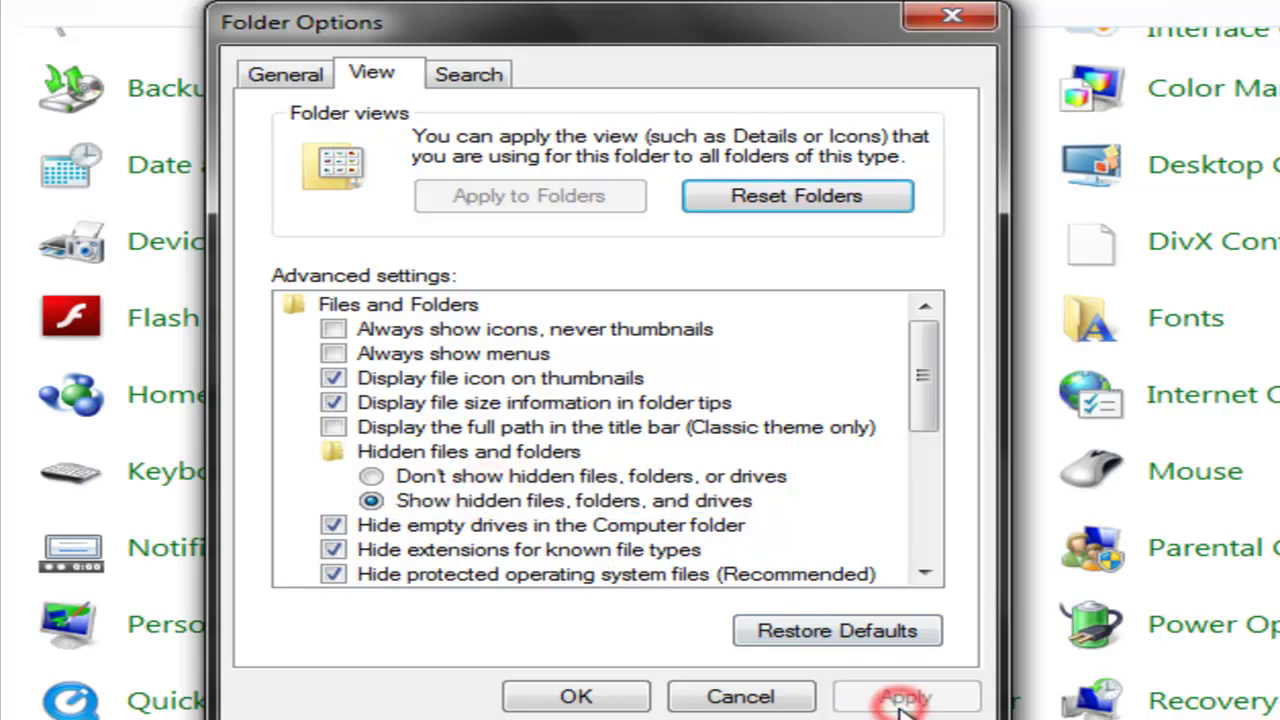
left_click(932, 24)
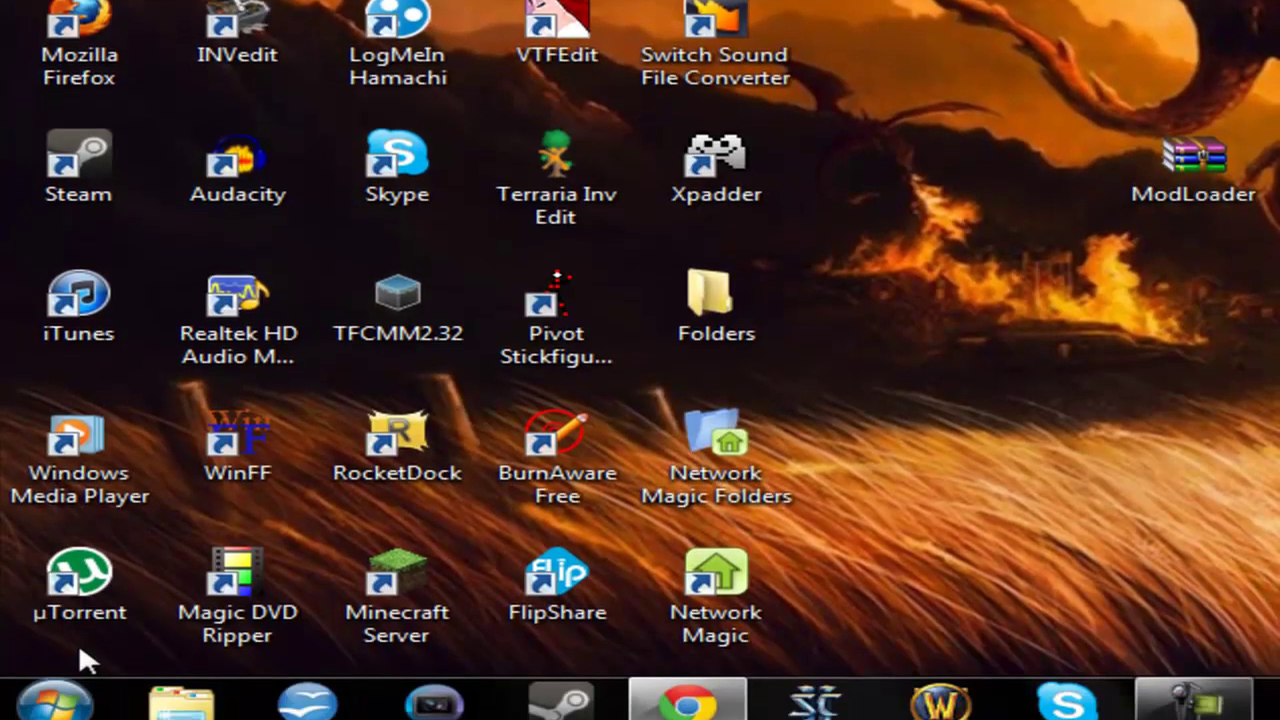
Step: Browse from Local Disk (C:) through the Users folder and the user's profile to AppData\Roaming\.minecraft\bin
left_click(54, 690)
left_click(720, 172)
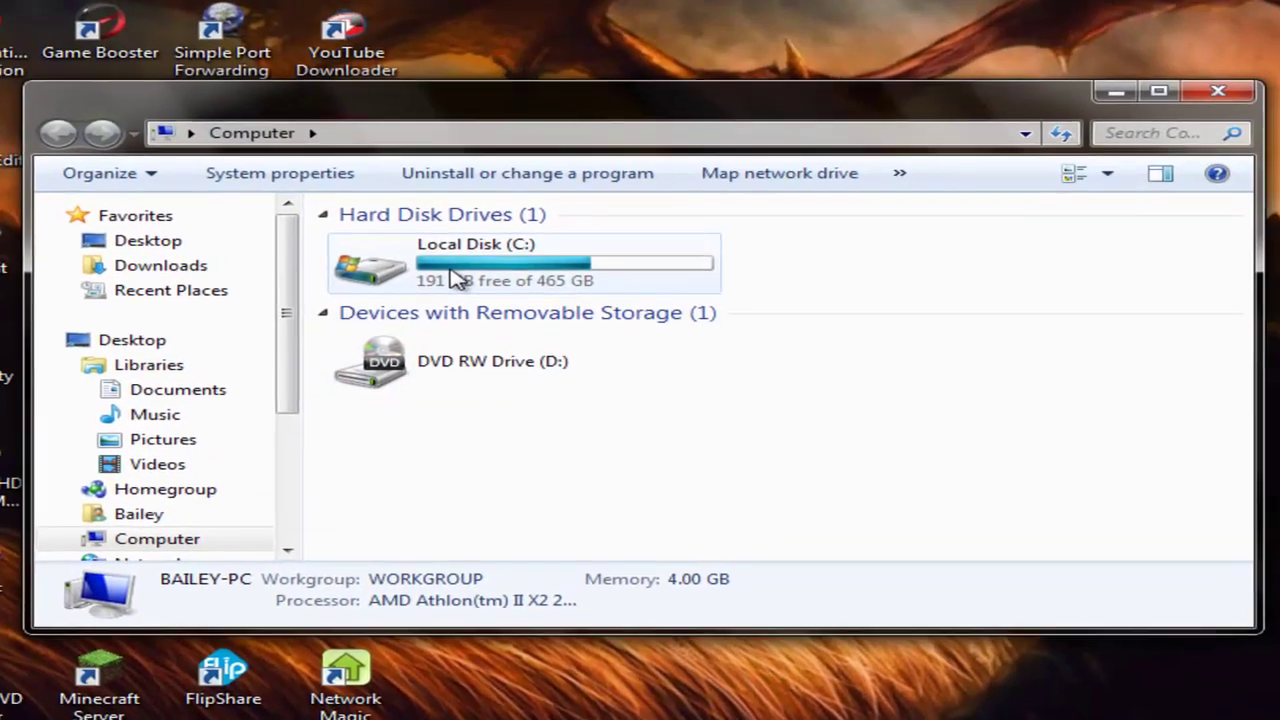
double_click(440, 272)
scroll(486, 480, "down", 3)
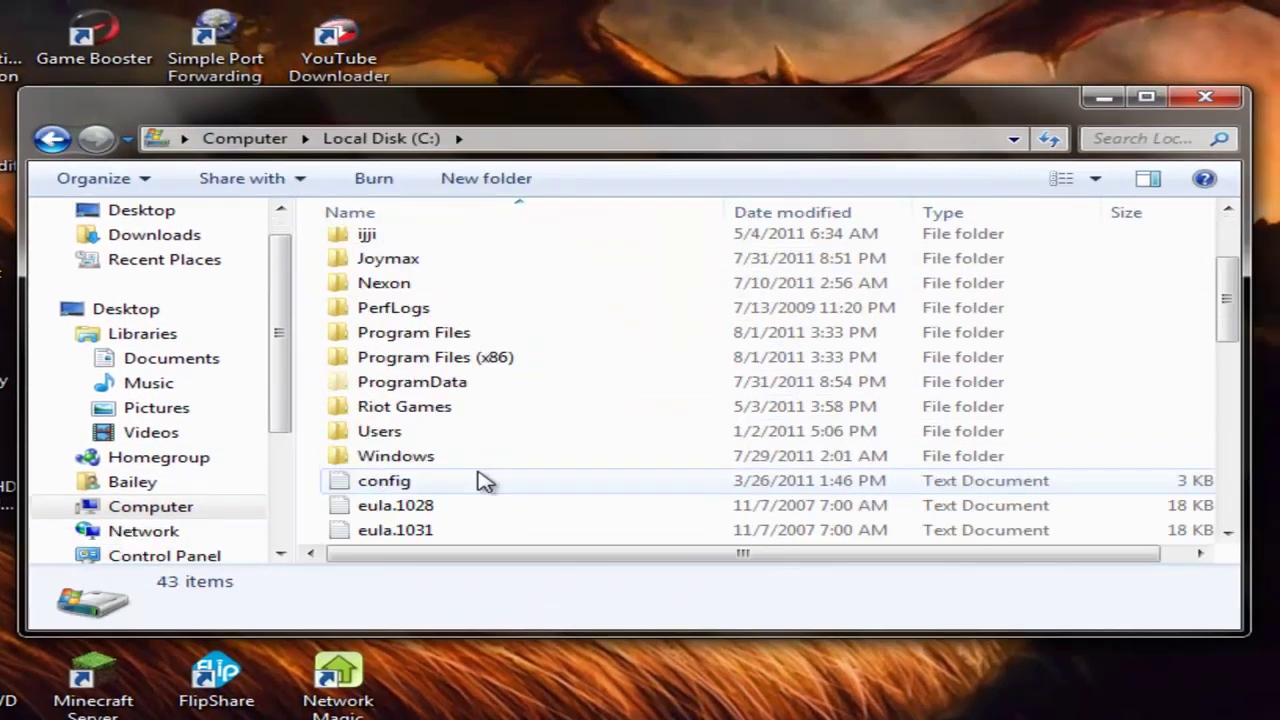
double_click(398, 358)
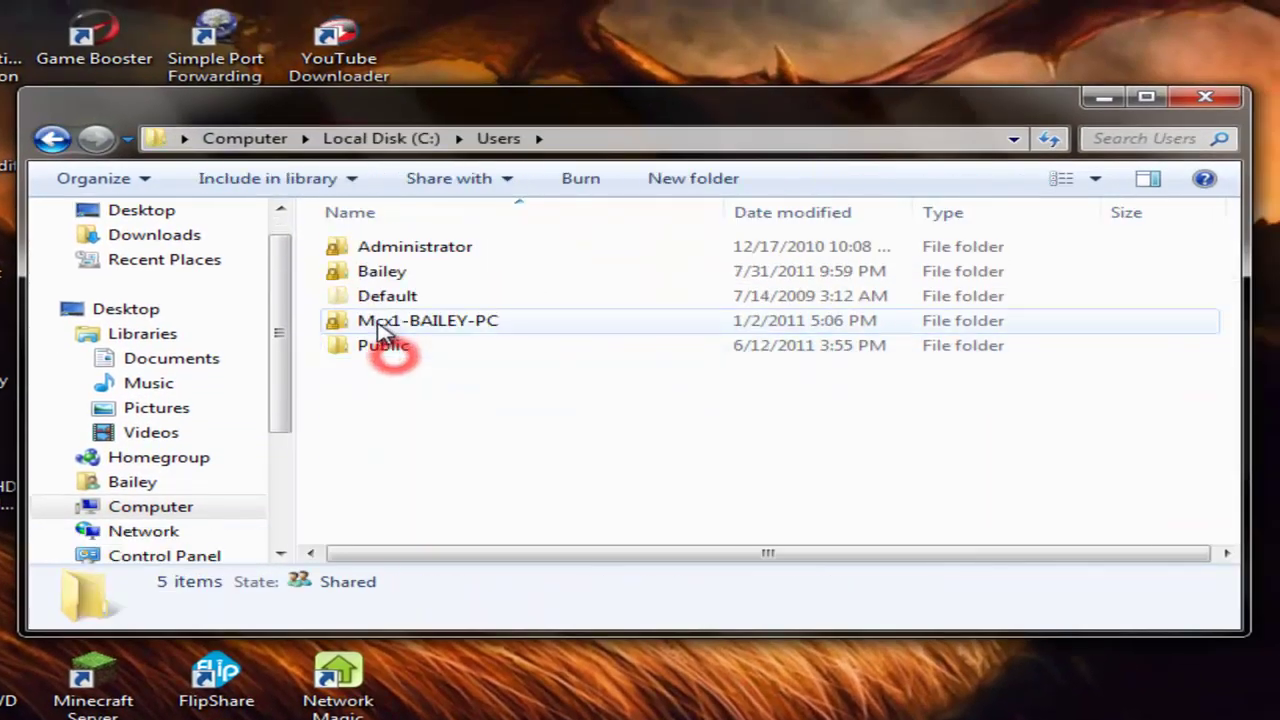
double_click(372, 272)
left_click(394, 322)
double_click(396, 326)
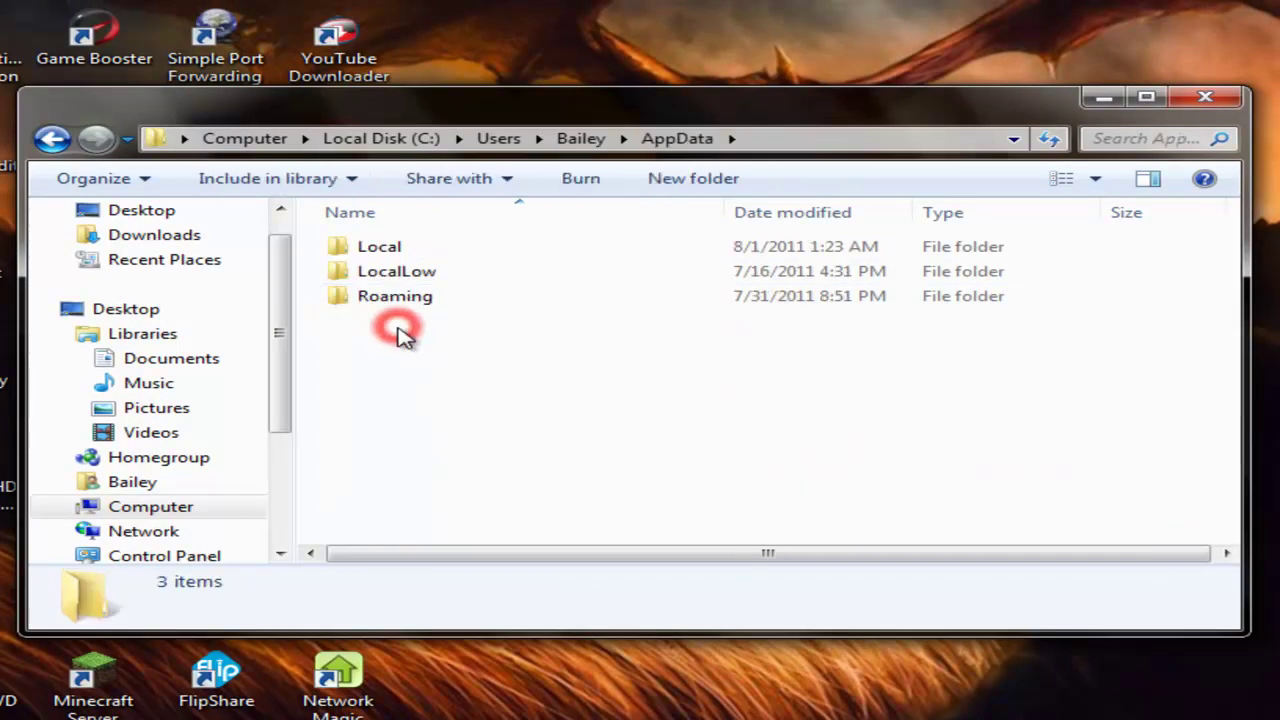
double_click(390, 300)
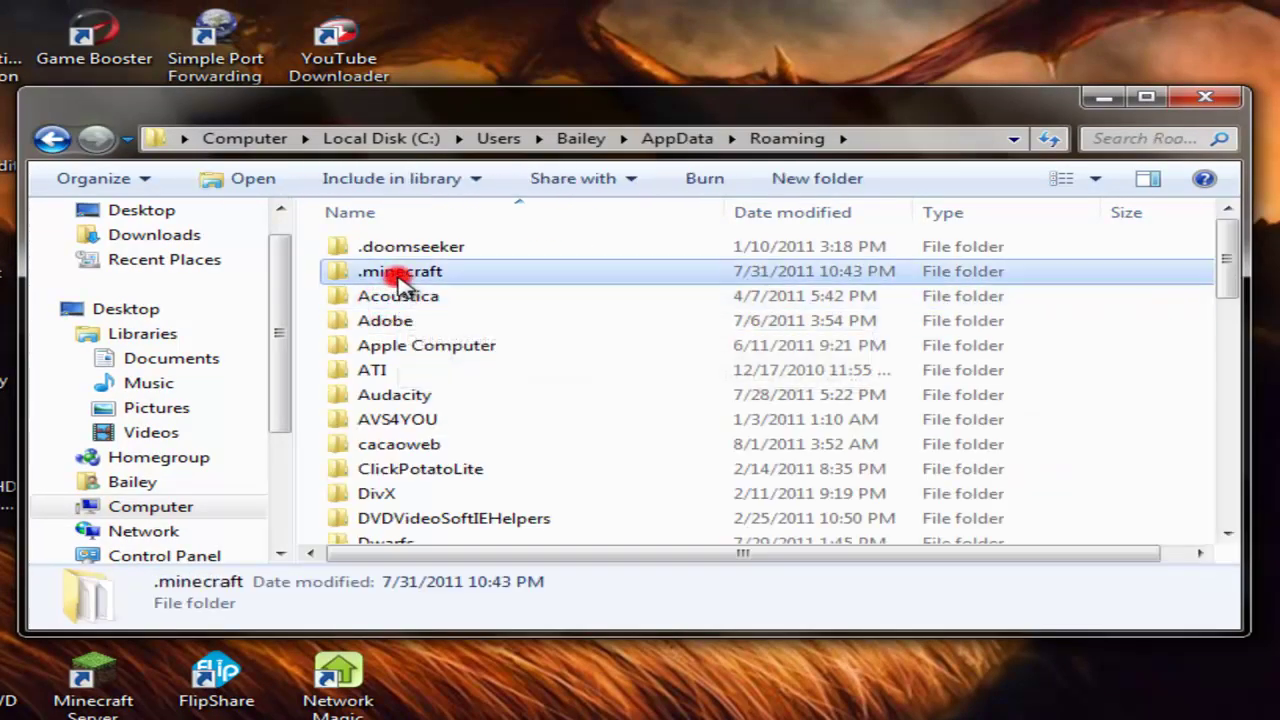
double_click(383, 271)
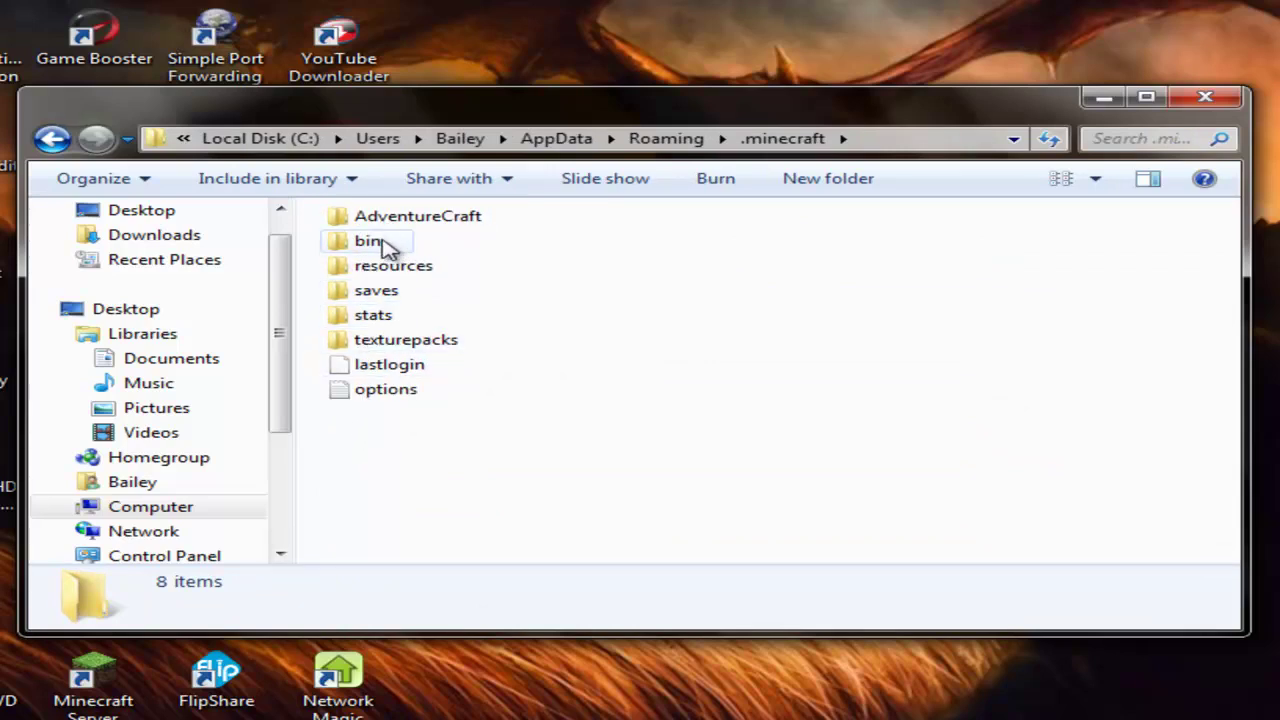
double_click(388, 248)
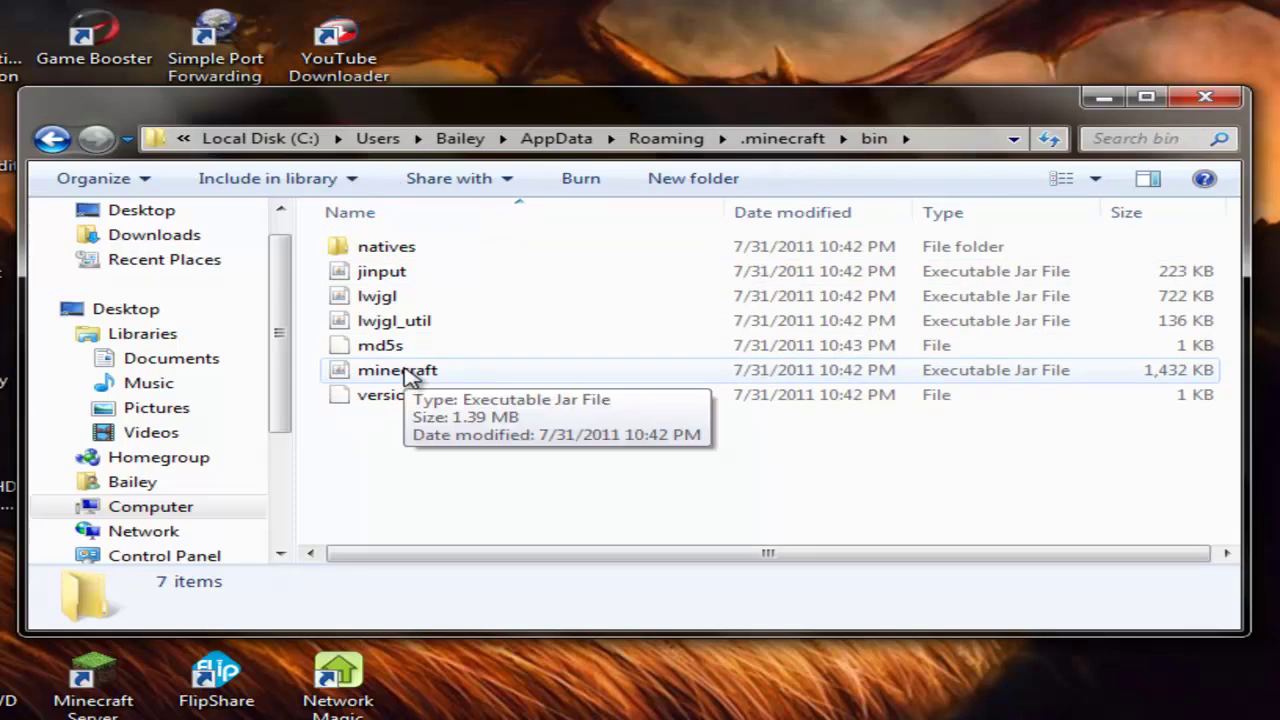
Step: Open the minecraft jar file from the bin folder with WinRAR archiver and dismiss the licence reminder
left_click_drag(586, 128, 636, 524)
left_click_drag(634, 196, 906, 440)
left_click_drag(706, 512, 716, 225)
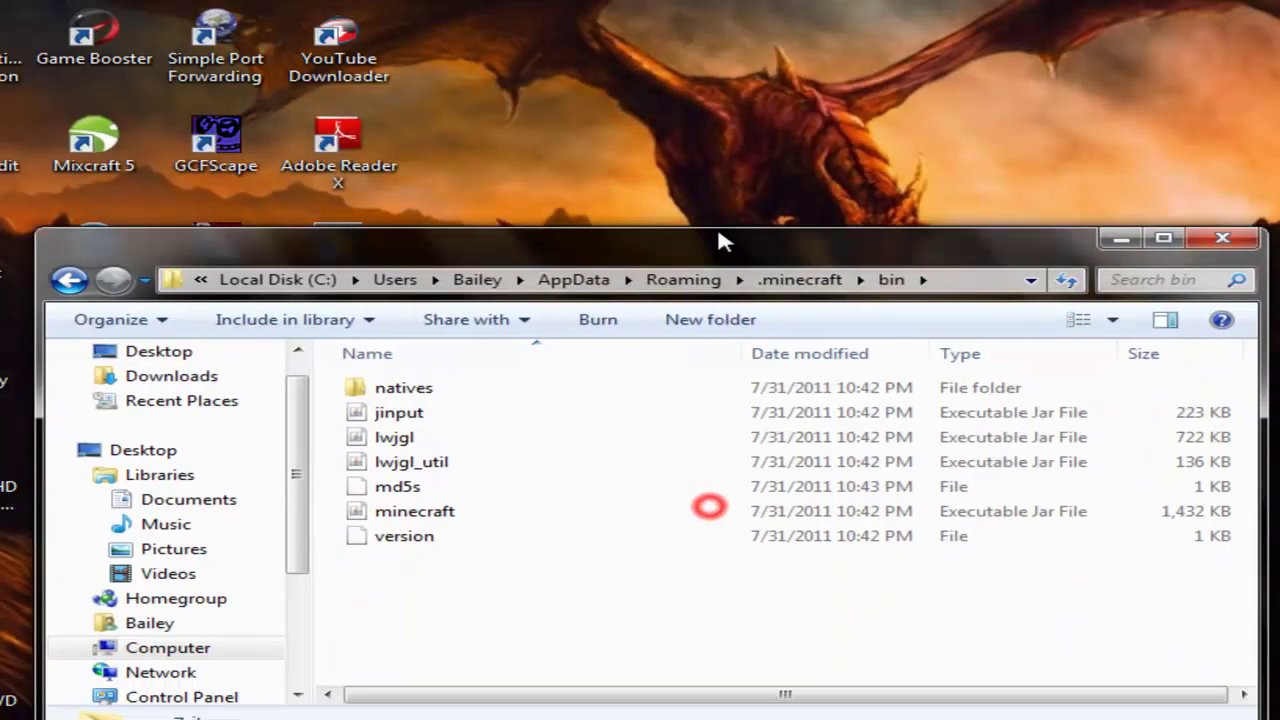
right_click(407, 440)
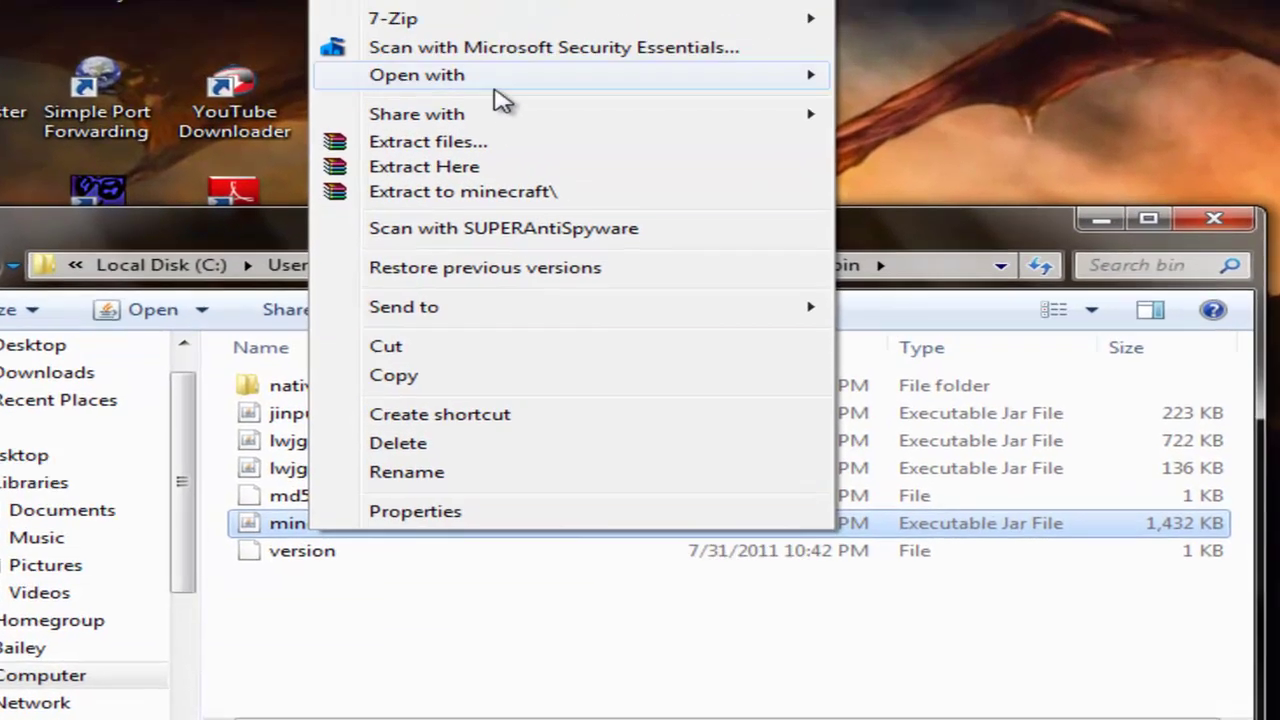
mouse_move(497, 90)
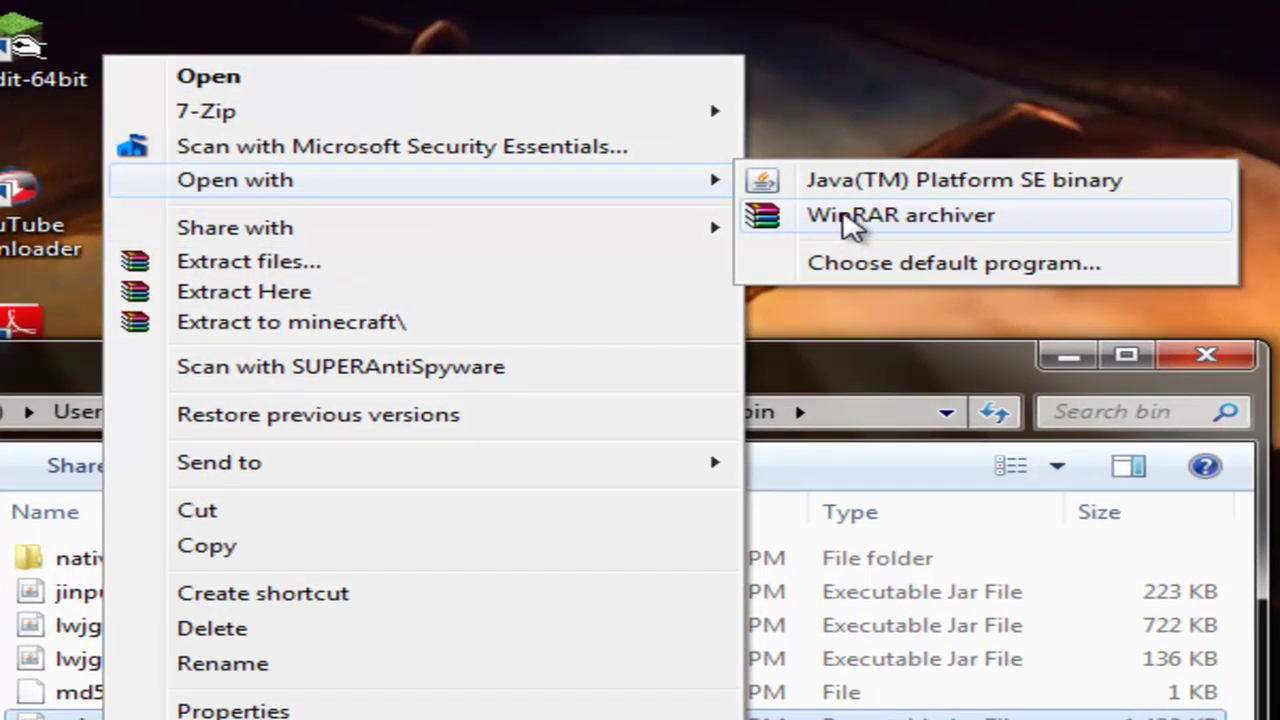
left_click(848, 222)
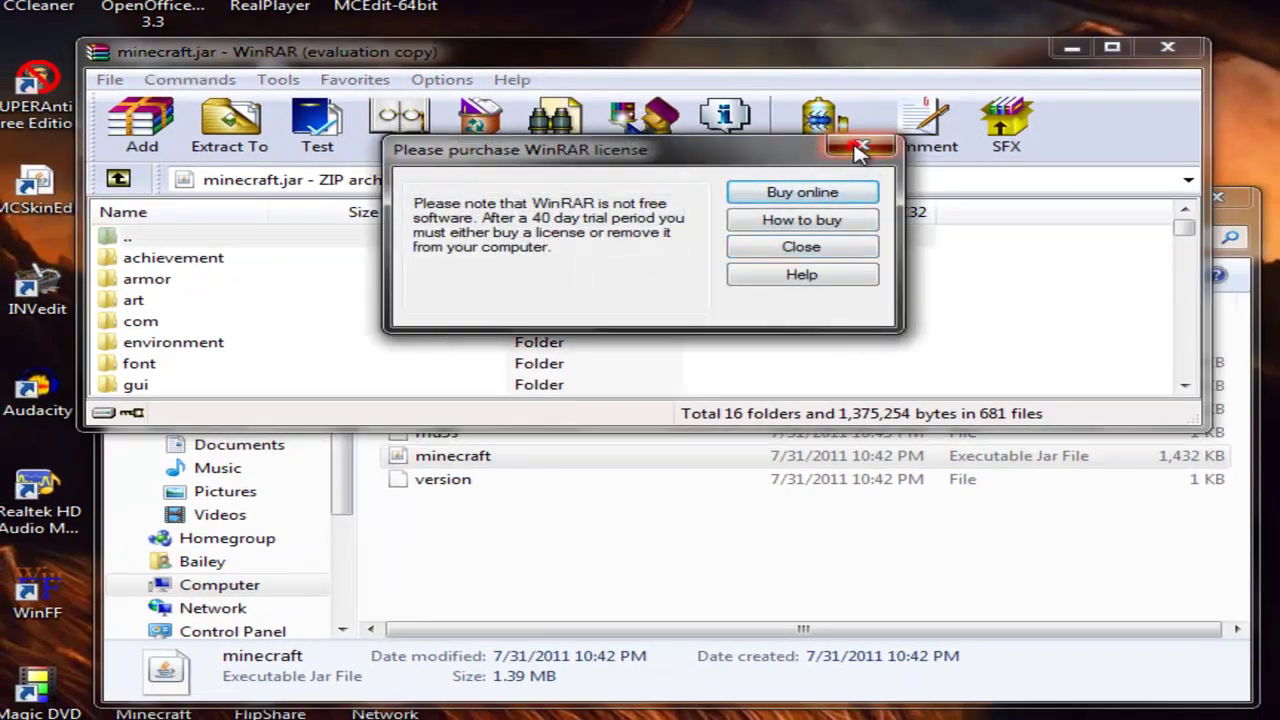
left_click(862, 146)
Step: Delete the META-INF folder from the minecraft.jar archive
left_click(1184, 387)
left_click(1184, 387)
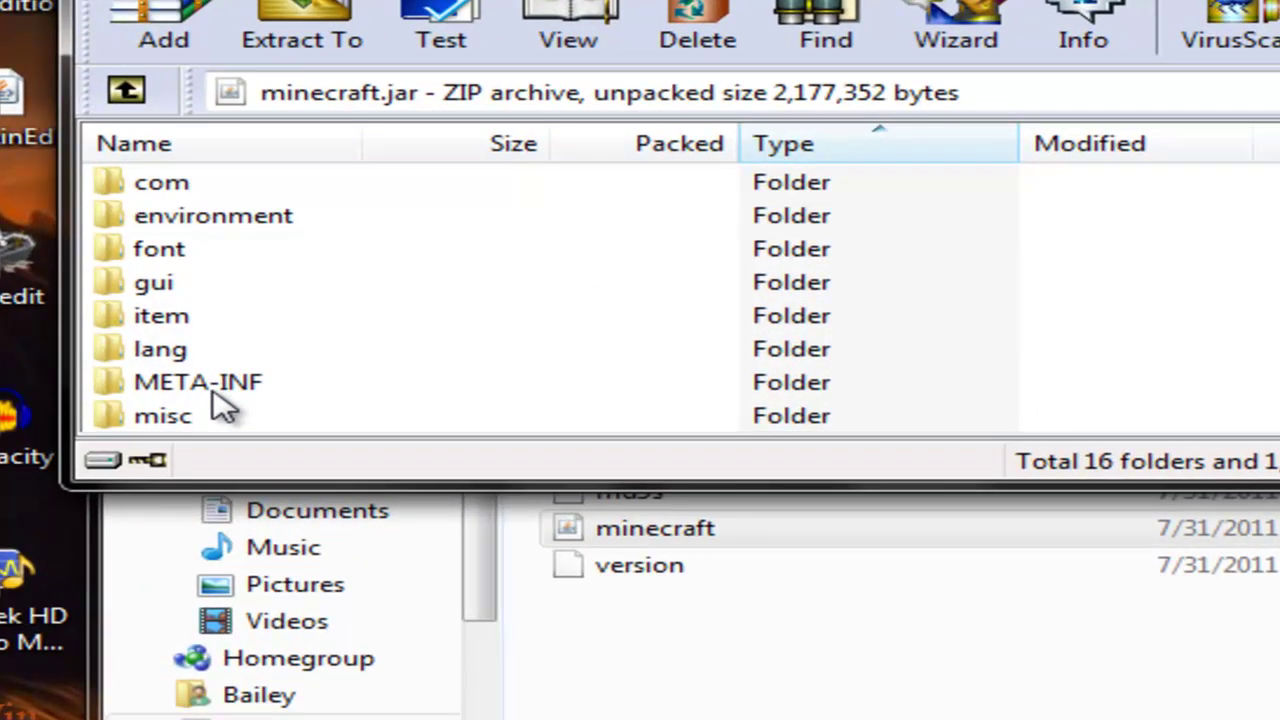
left_click(214, 394)
key("Delete")
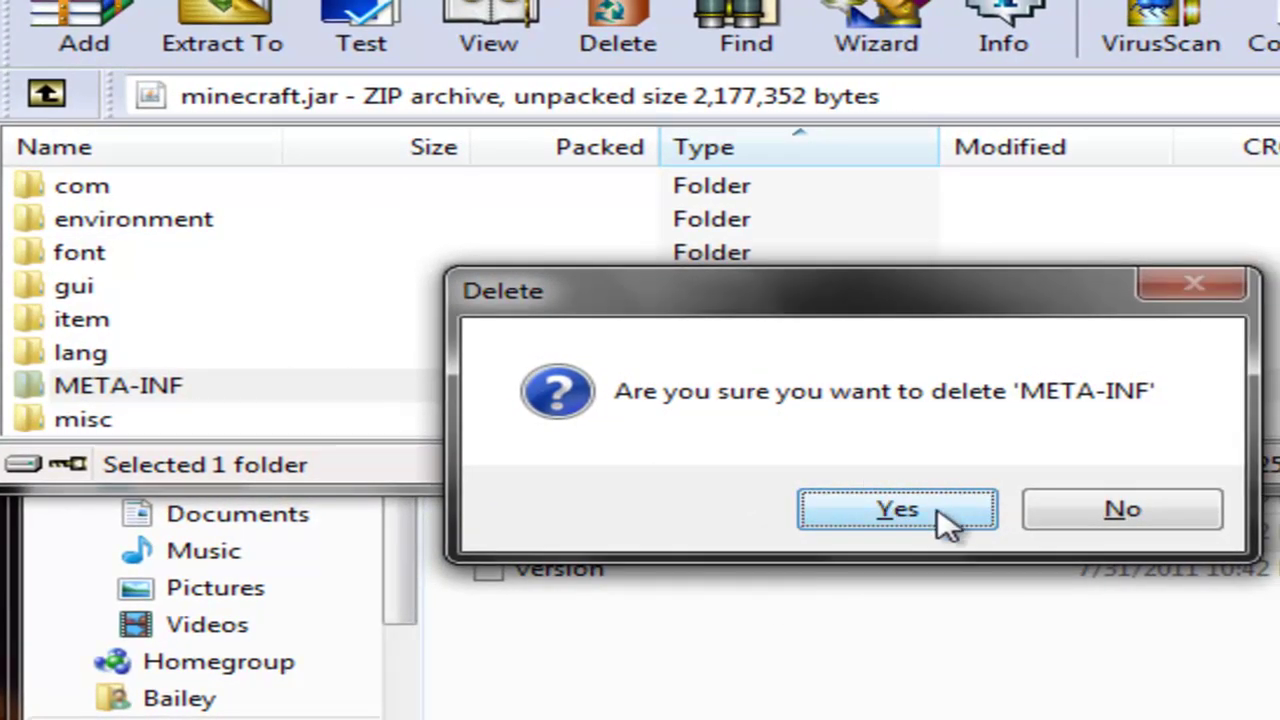
left_click(943, 515)
Step: Open the ModLoader archive from the desktop and arrange its window above the minecraft.jar window
left_click(1104, 668)
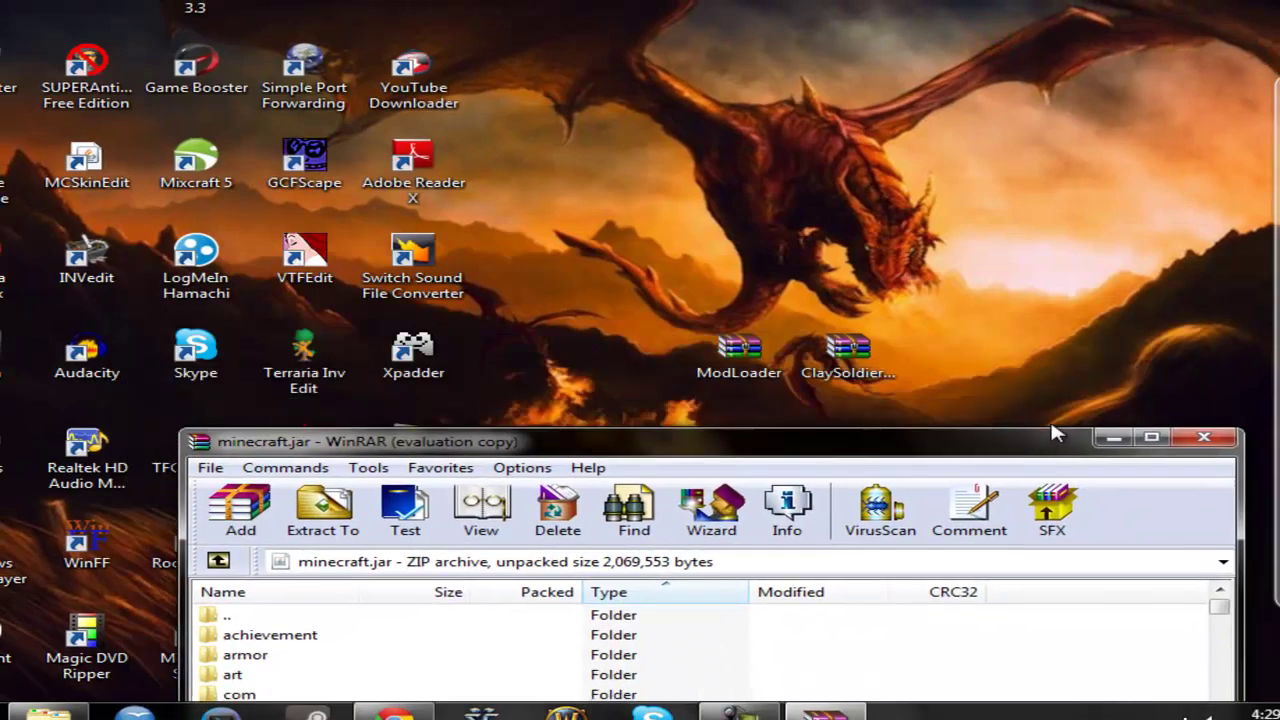
left_click_drag(1055, 433, 1061, 396)
double_click(753, 345)
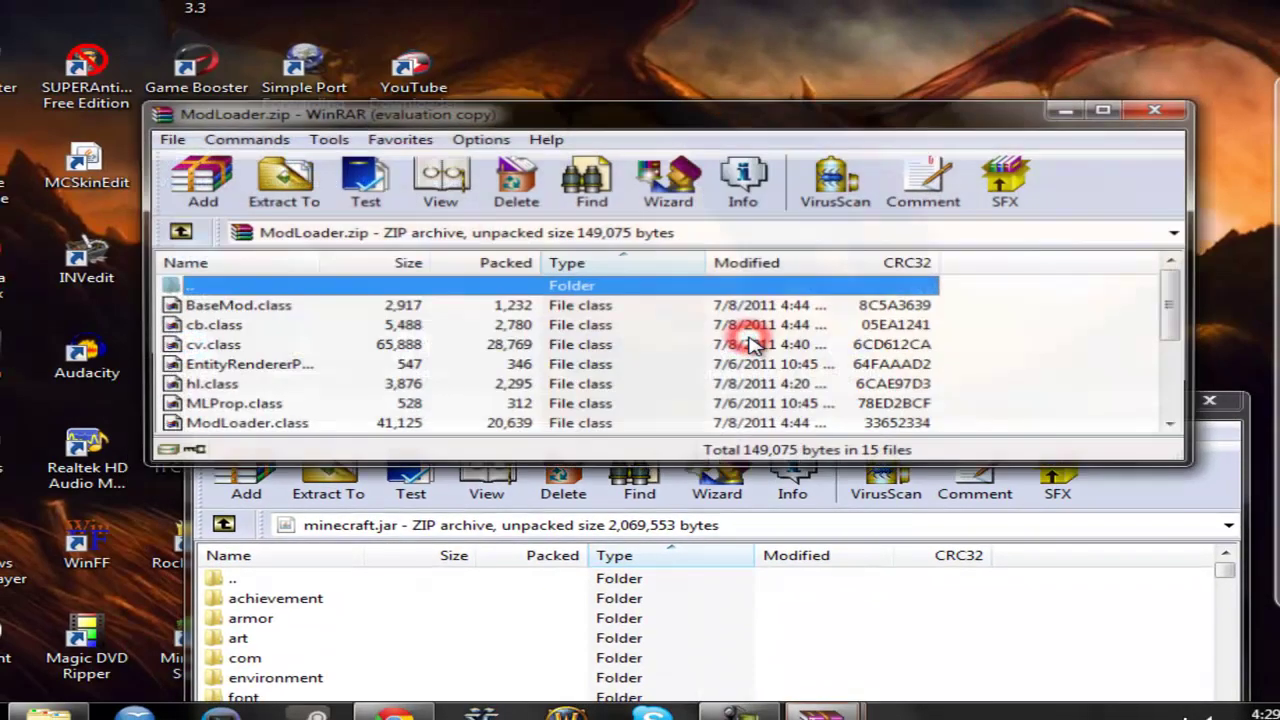
left_click_drag(795, 118, 822, 8)
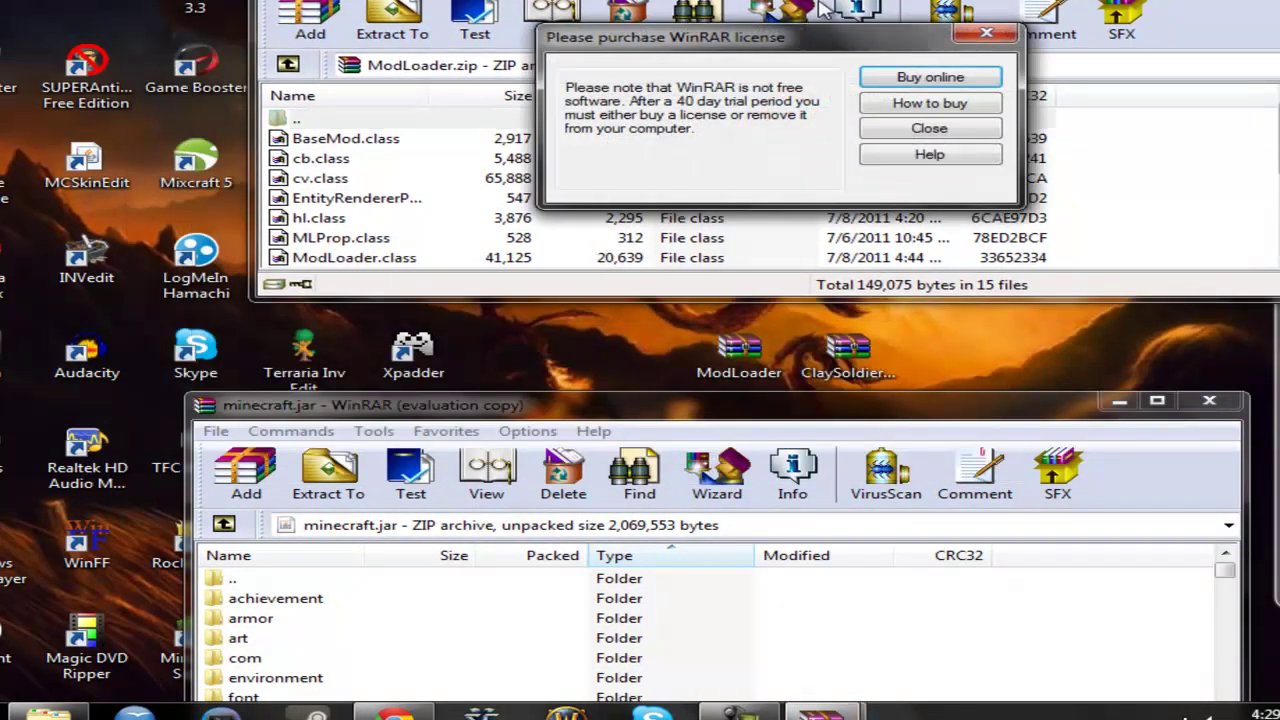
Step: Add all the ModLoader class files to the minecraft.jar archive, keeping the Add and replace files update mode
left_click(960, 42)
left_click_drag(914, 126, 930, 11)
left_click_drag(1000, 189, 681, 386)
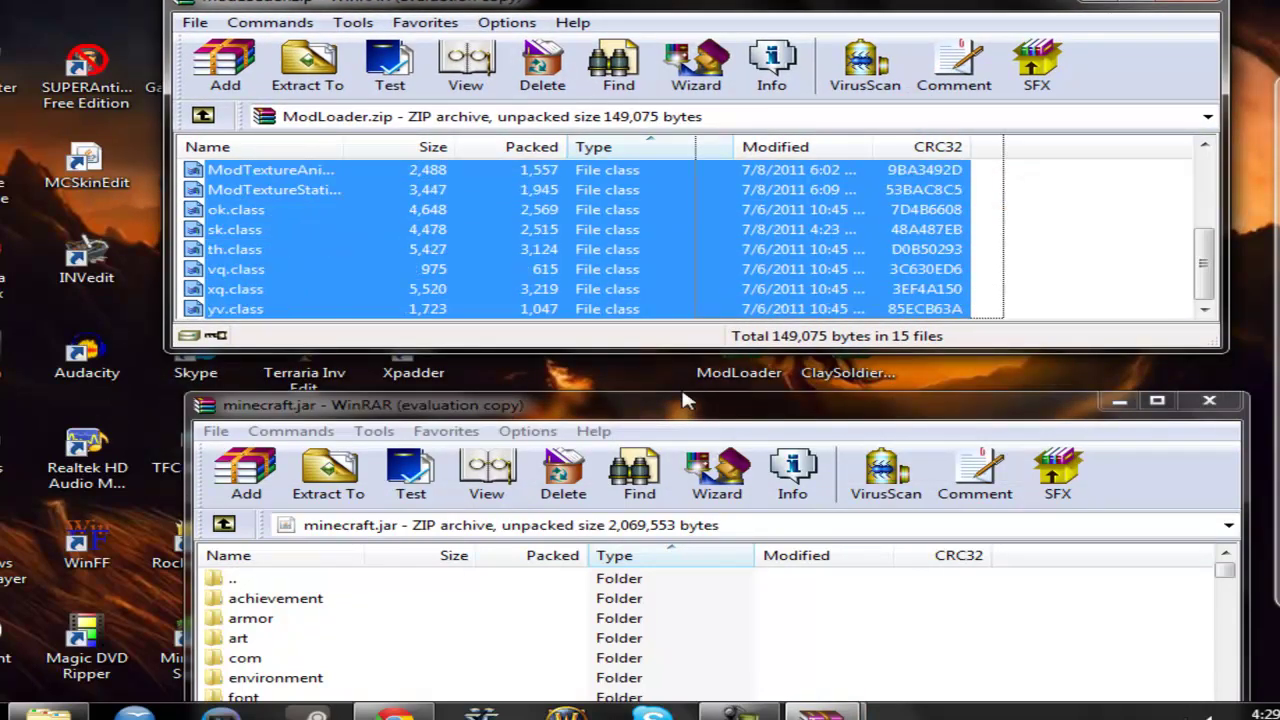
left_click_drag(436, 251, 591, 612)
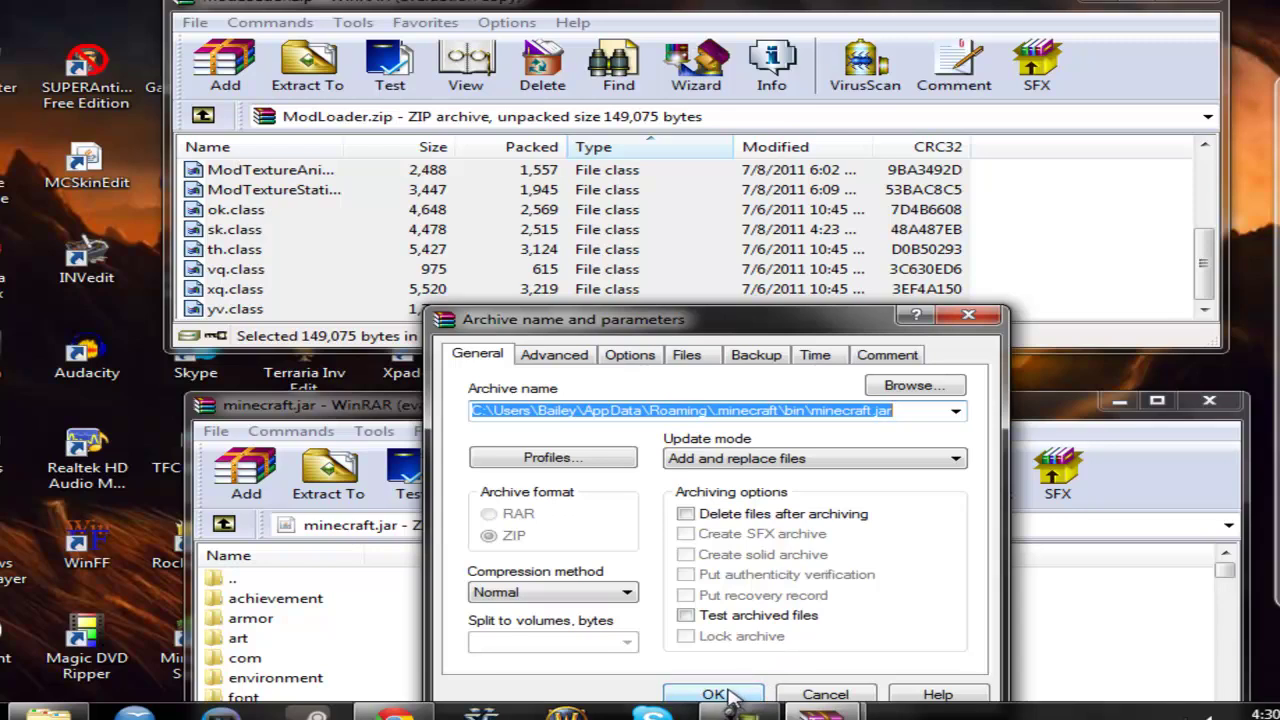
left_click(728, 694)
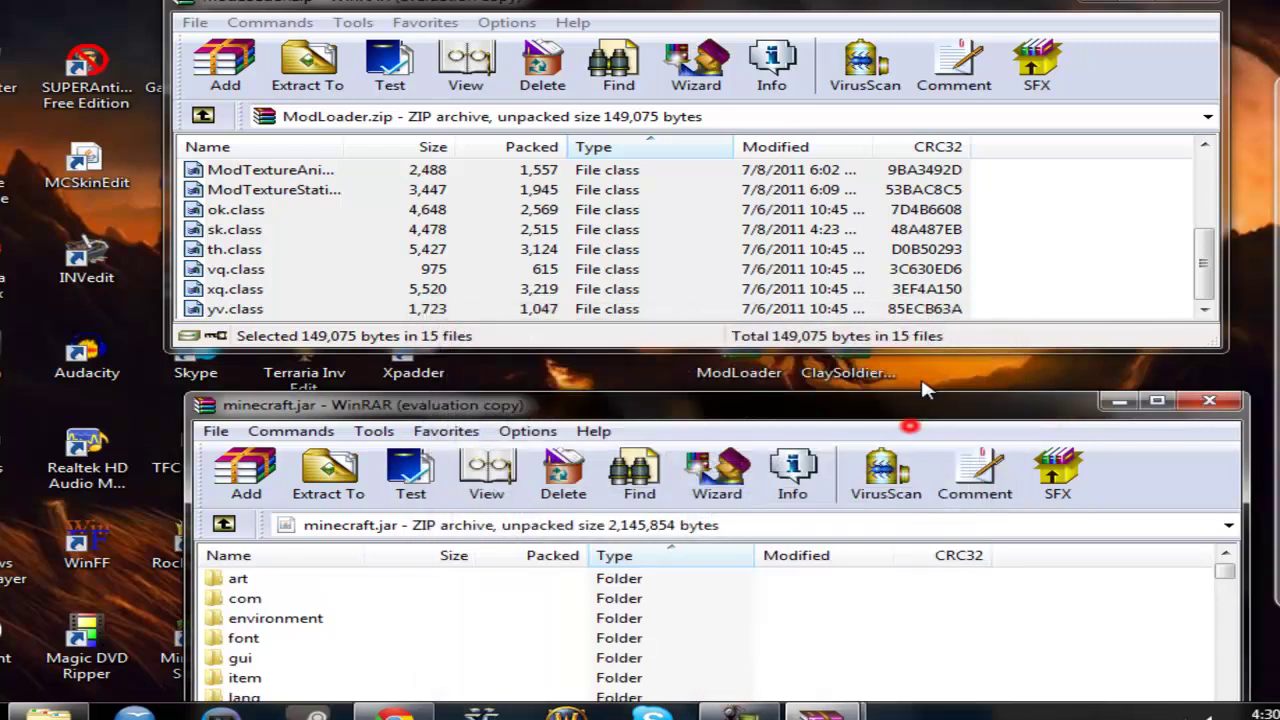
Step: Close the ModLoader archive and minimize the minecraft.jar window to clear the desktop
left_click_drag(915, 408, 908, 125)
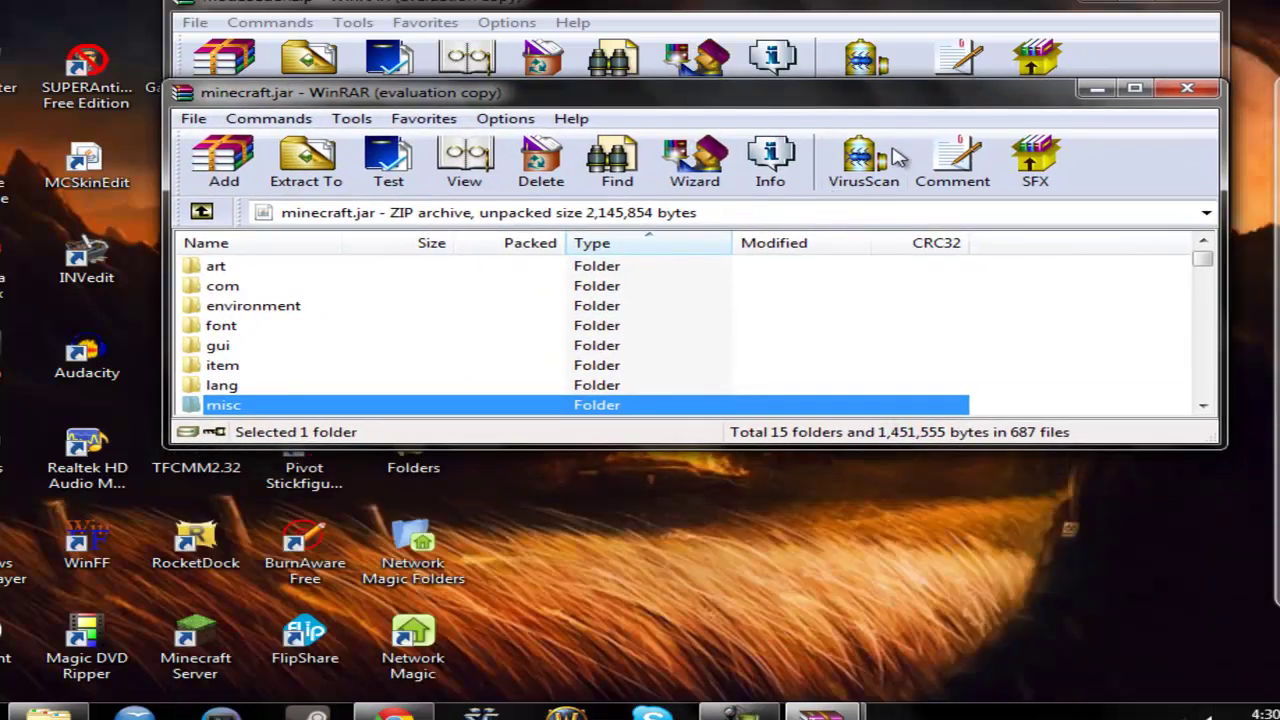
left_click(967, 6)
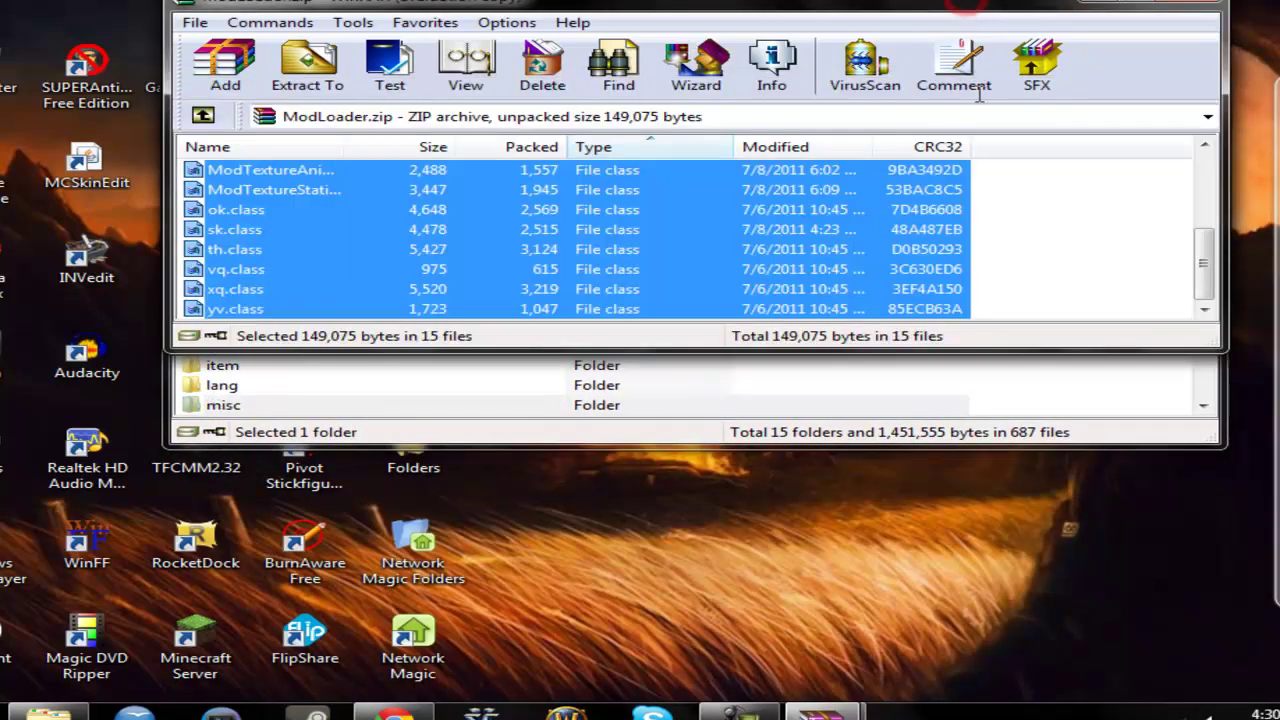
left_click(1185, 5)
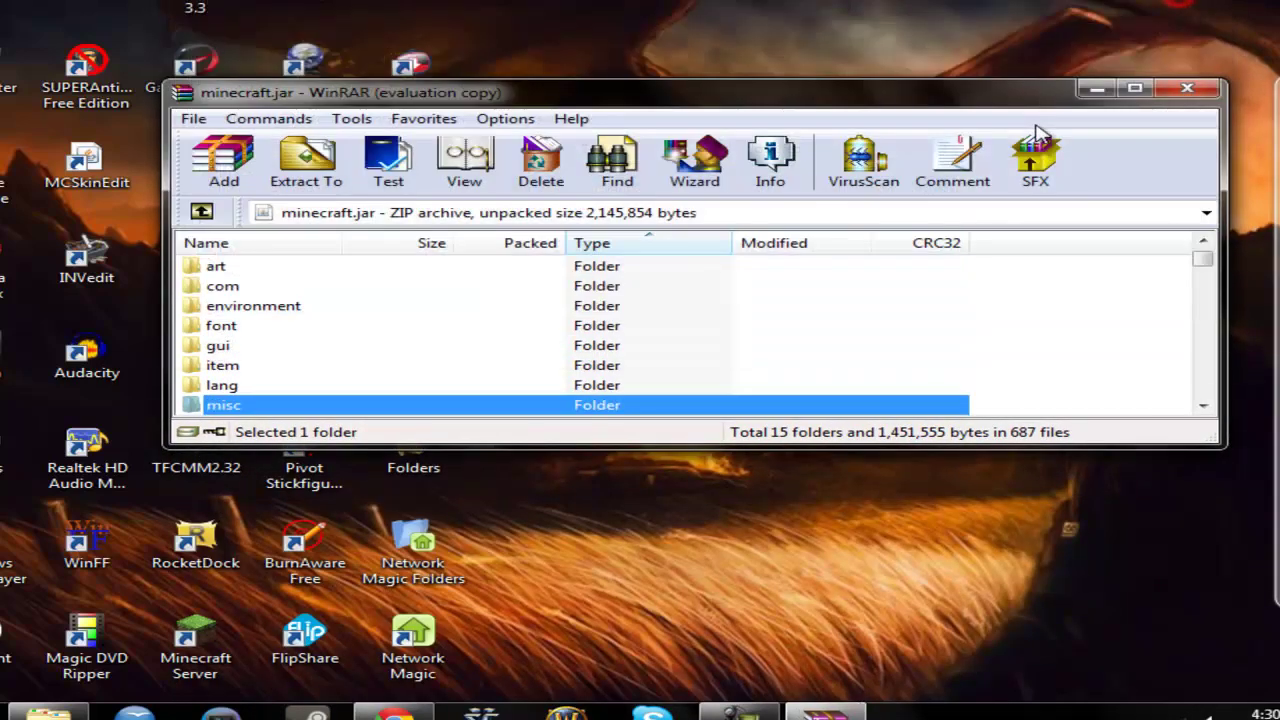
left_click(1095, 89)
Step: Open the ClaySoldierModV2 archive from the desktop, dismiss the licence reminder, and arrange its window above the restored minecraft.jar window
double_click(848, 348)
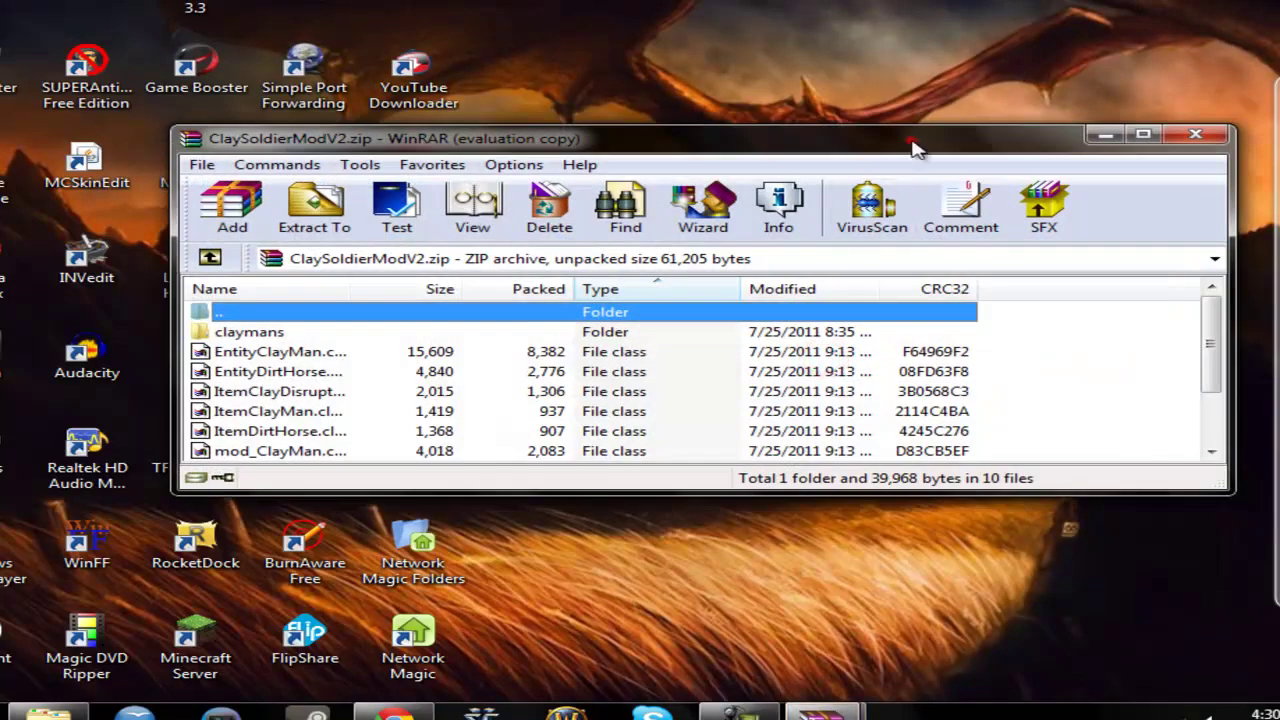
left_click_drag(915, 148, 930, 2)
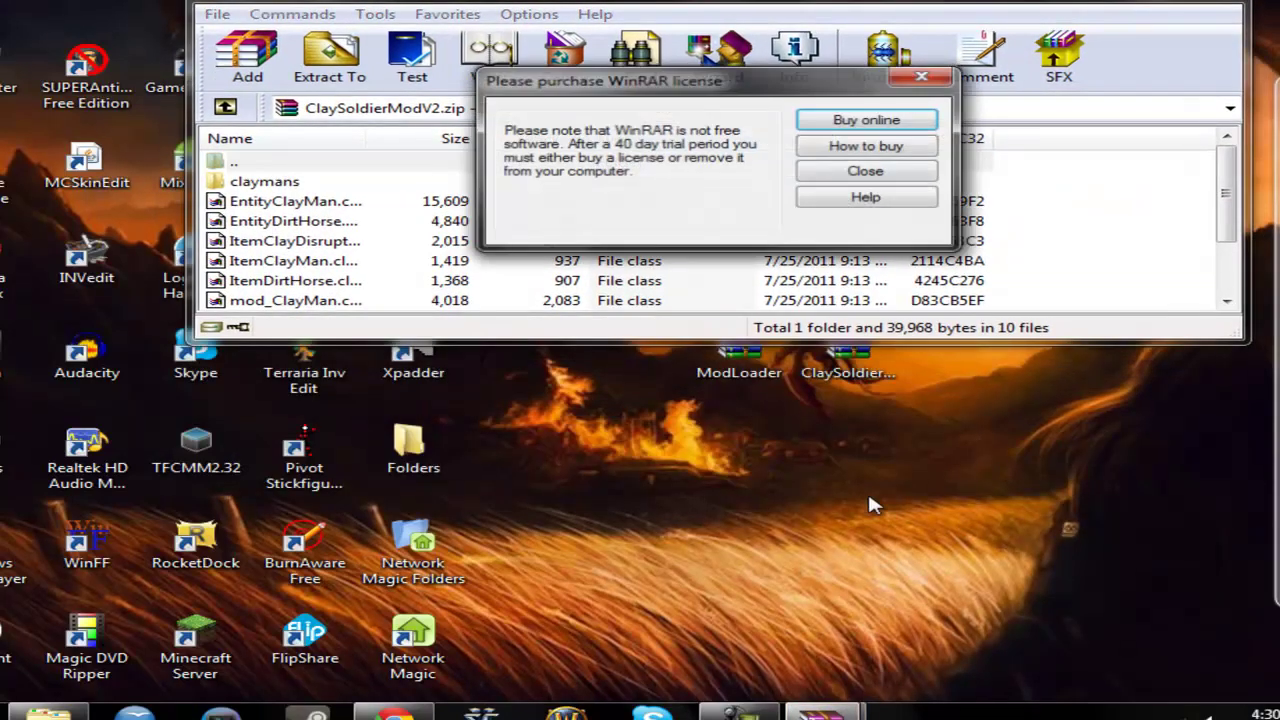
left_click(927, 78)
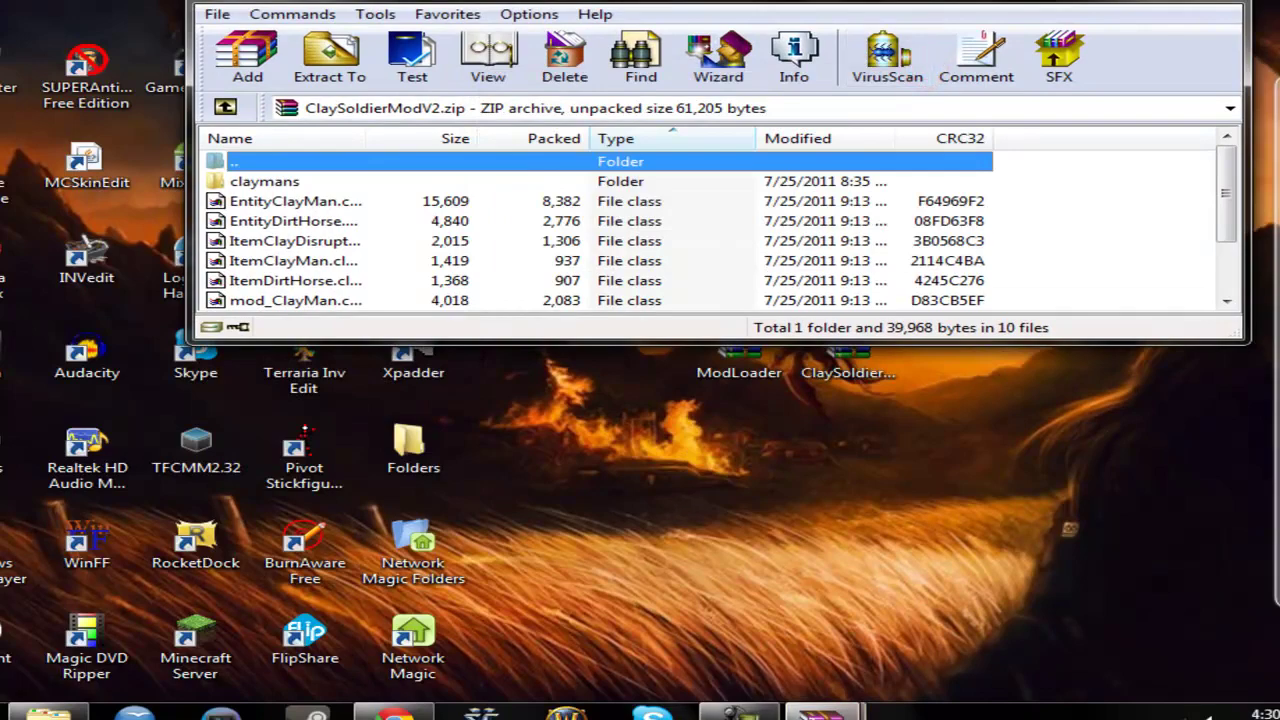
mouse_move(848, 712)
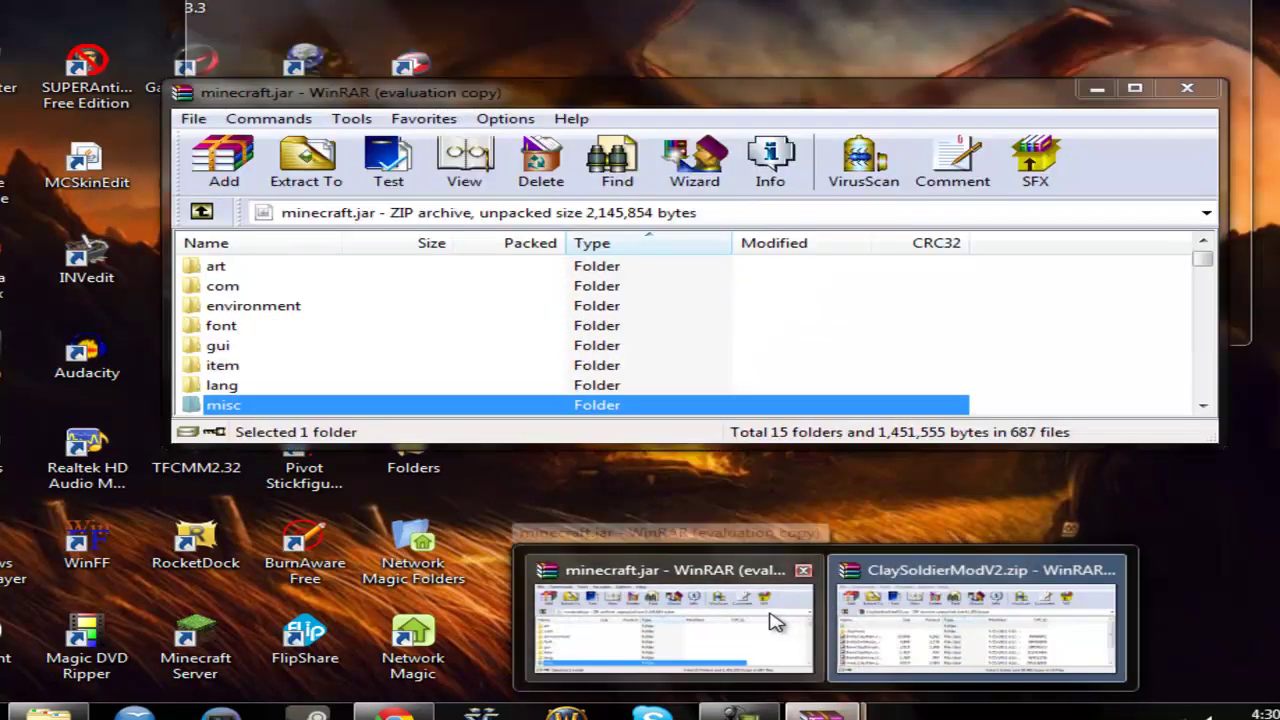
left_click(770, 615)
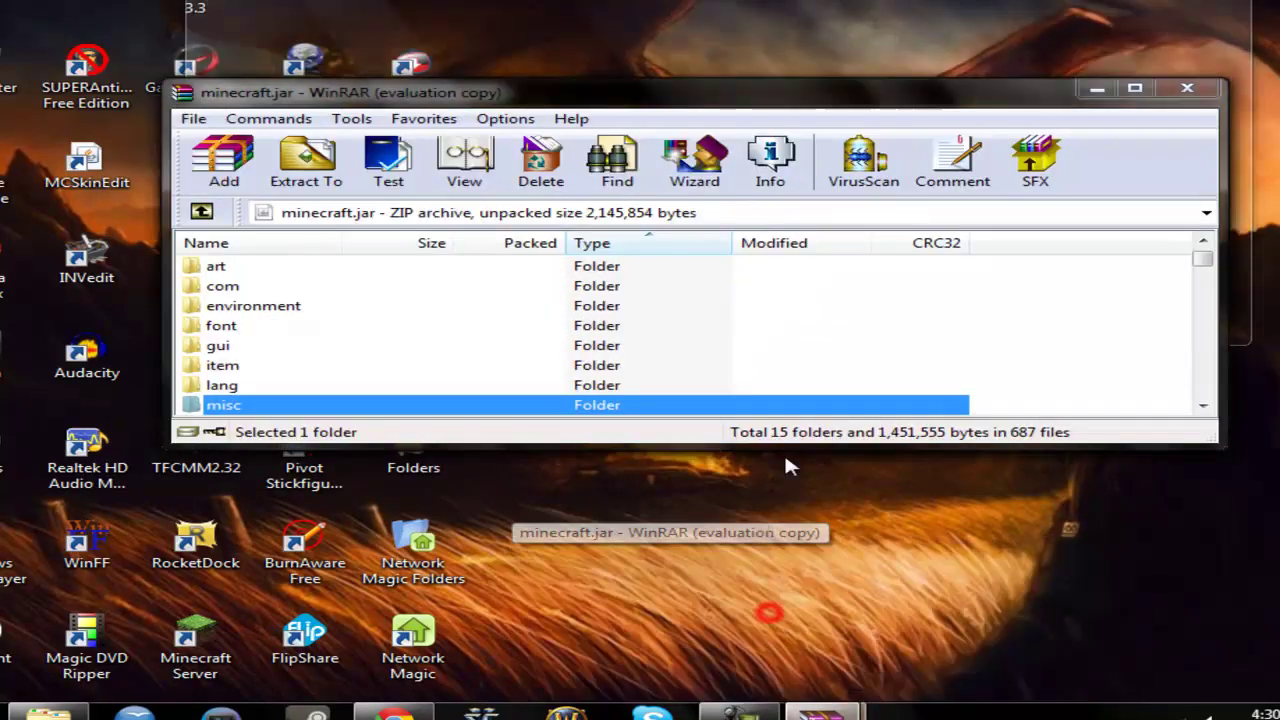
left_click_drag(810, 100, 850, 366)
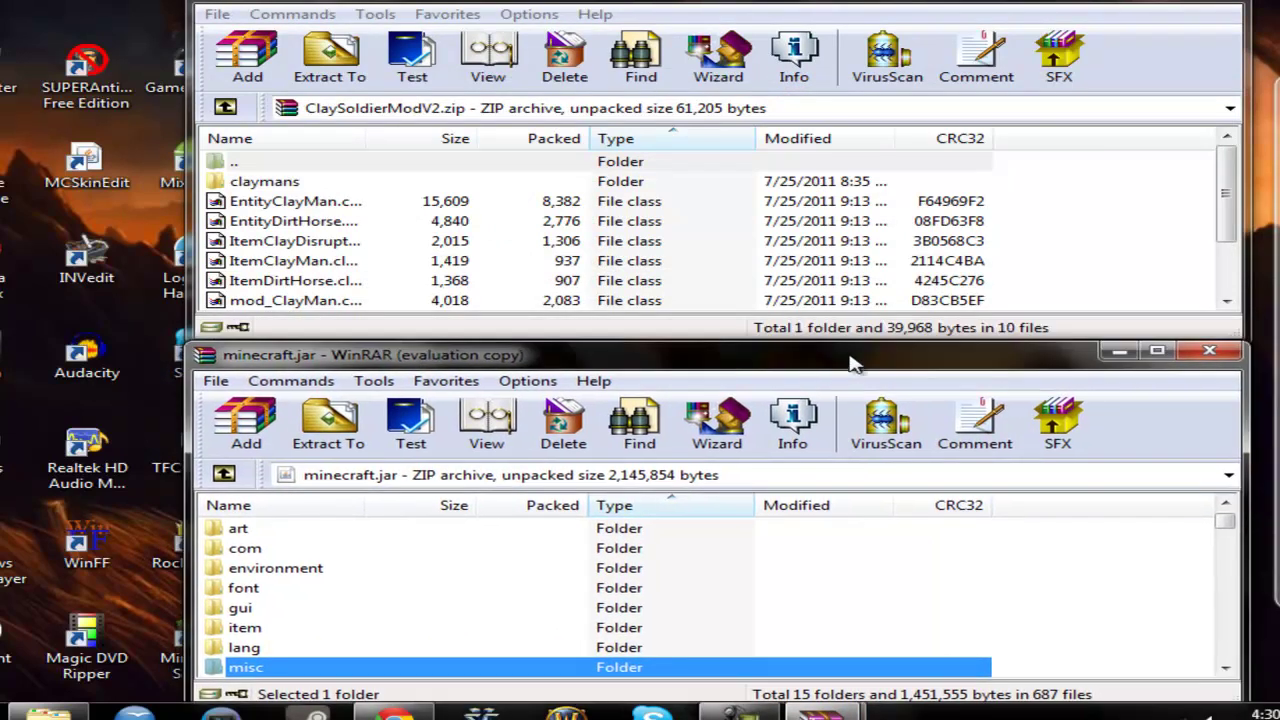
Step: Add all the ClaySoldierModV2 contents, including the claymans folder, to minecraft.jar and close the mod archive
left_click_drag(1113, 190, 926, 432)
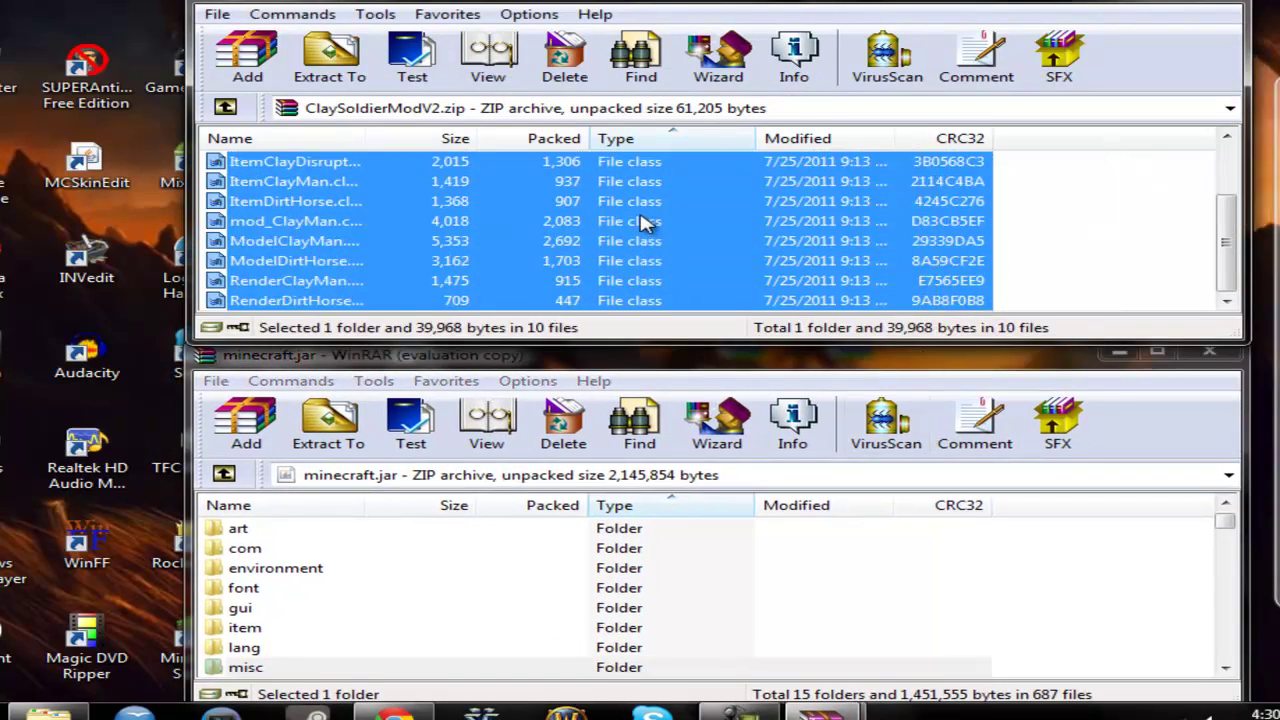
left_click_drag(641, 221, 745, 591)
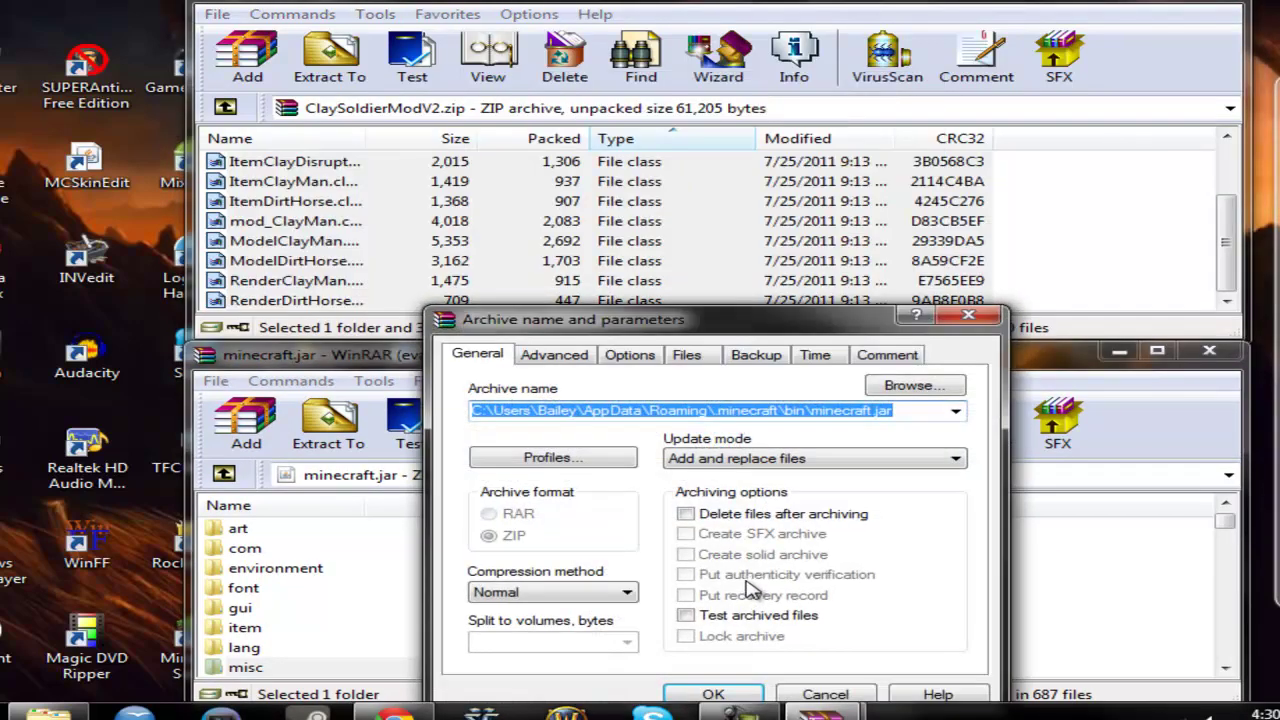
left_click(735, 696)
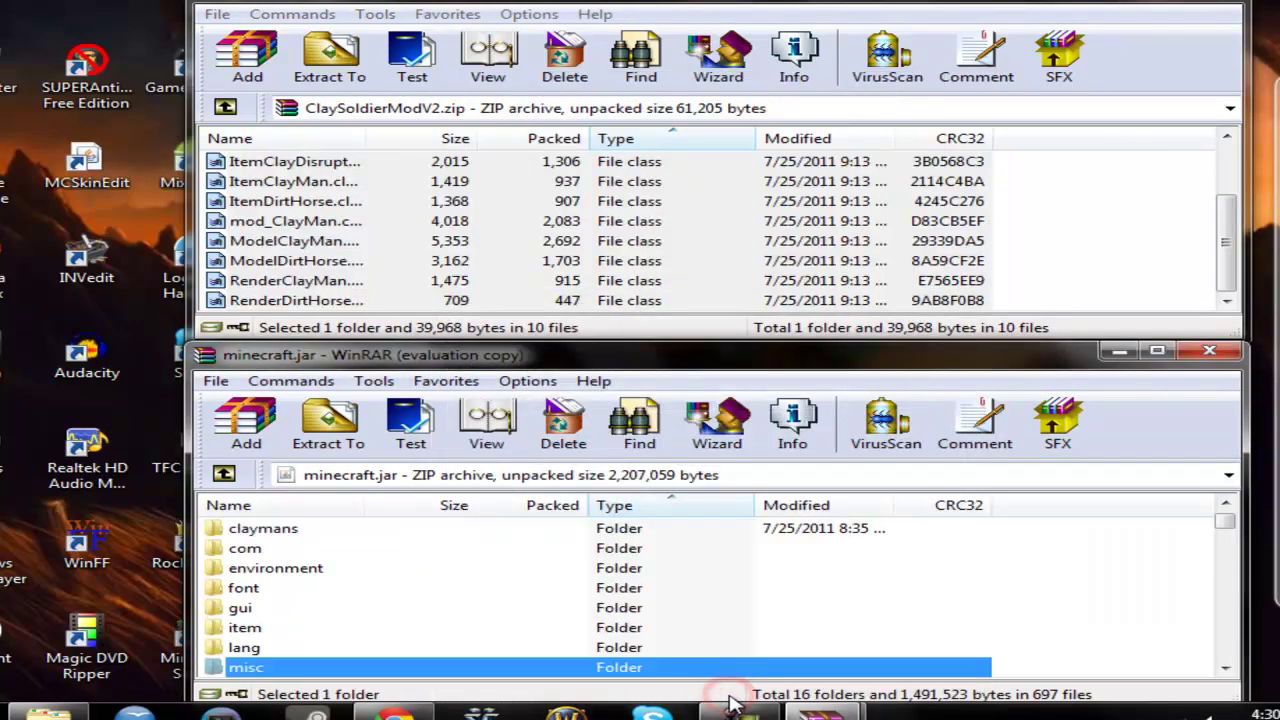
left_click(1188, 311)
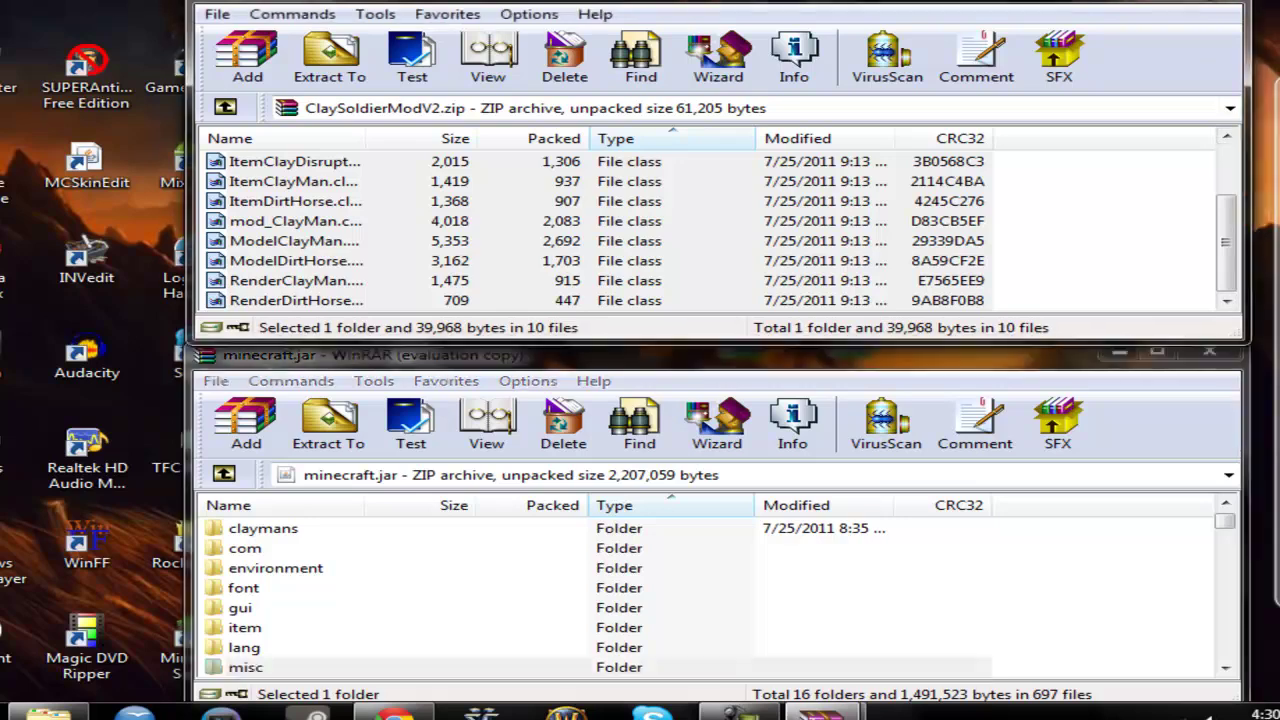
key("Escape")
left_click_drag(1031, 366, 1020, 152)
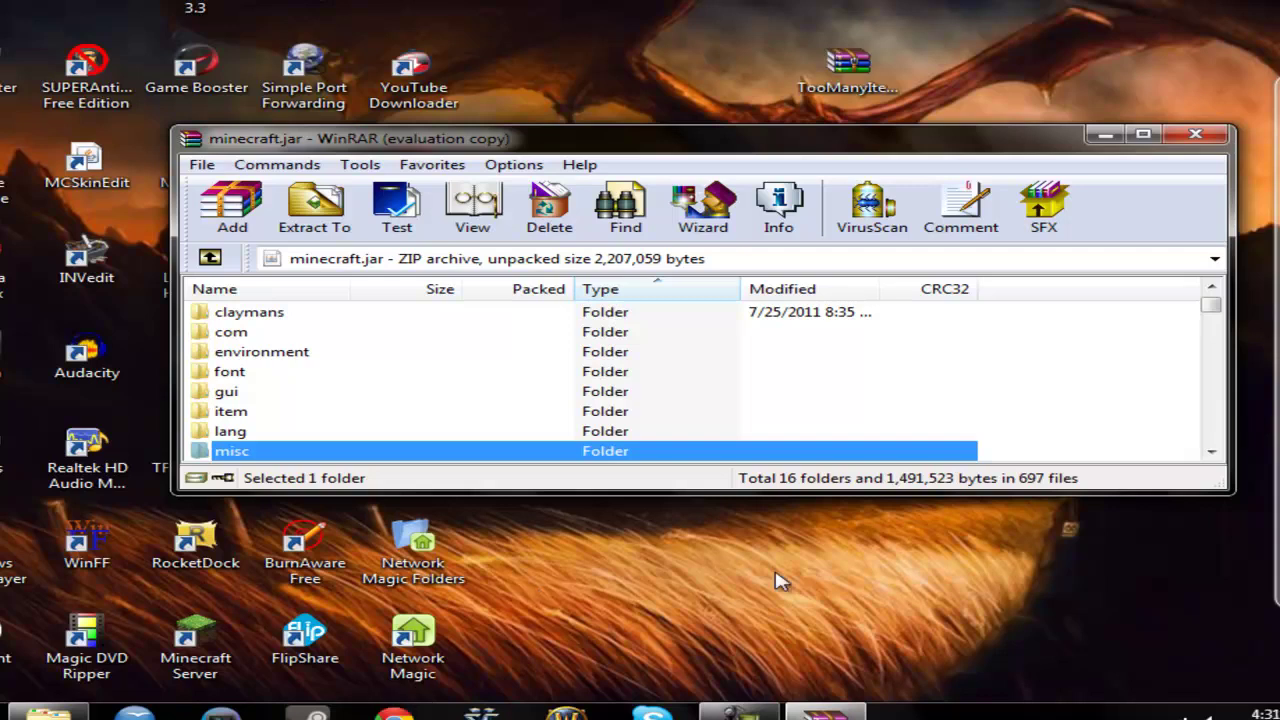
Step: Open the TooManyItems archive from the desktop alongside the minecraft.jar window
double_click(858, 62)
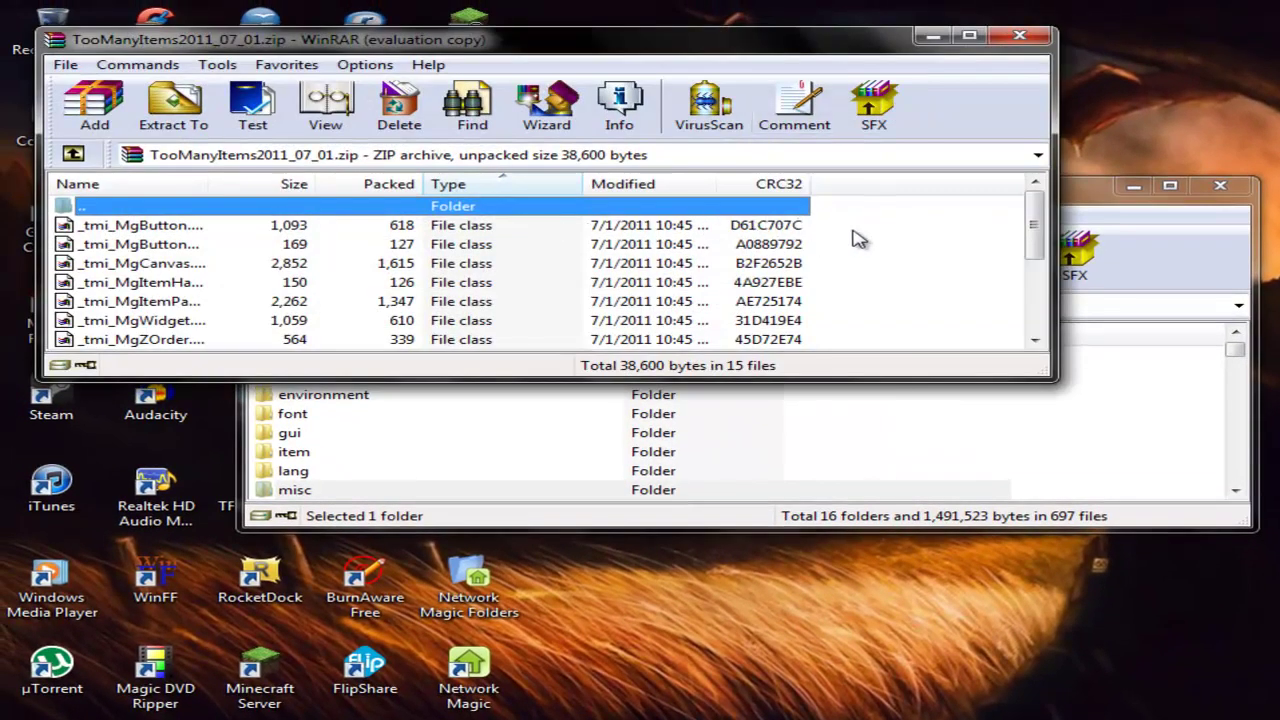
left_click(815, 225)
left_click(738, 132)
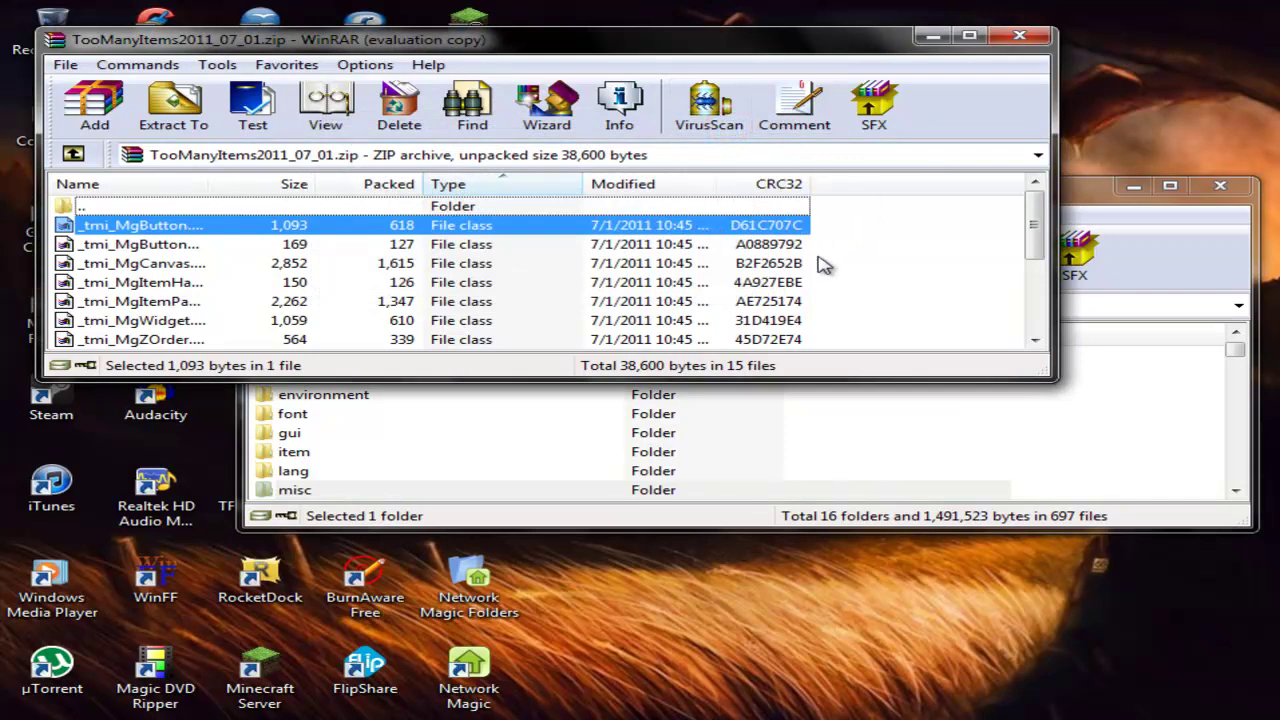
Step: Add all the TooManyItems files to minecraft.jar and close both archives
left_click_drag(820, 230, 712, 367)
left_click_drag(715, 417, 715, 417)
left_click_drag(598, 286, 980, 421)
left_click(740, 528)
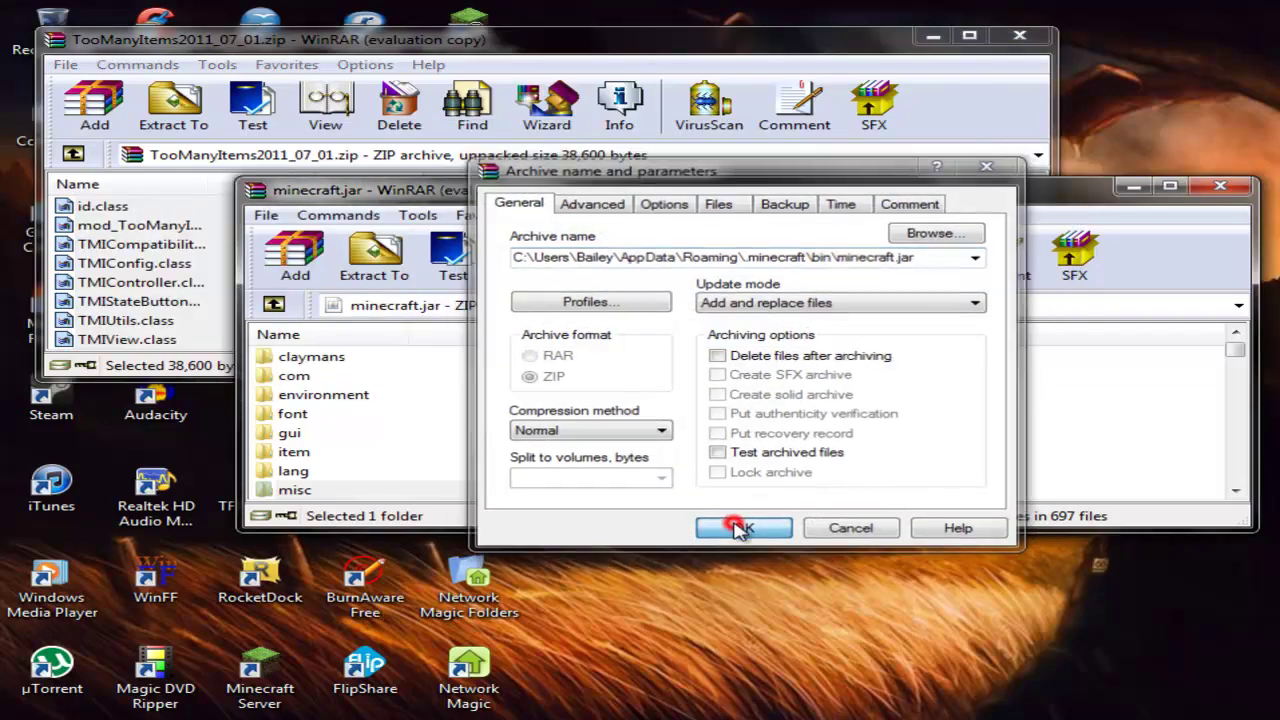
left_click(1019, 36)
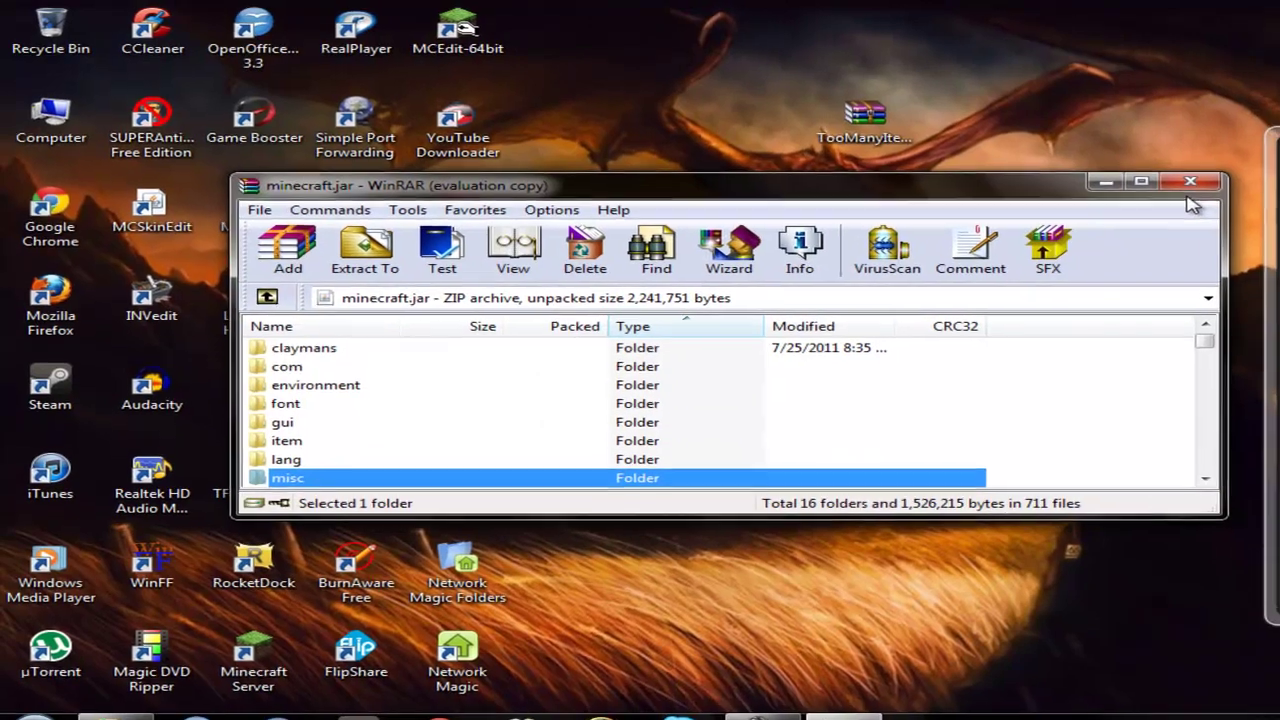
left_click(1220, 186)
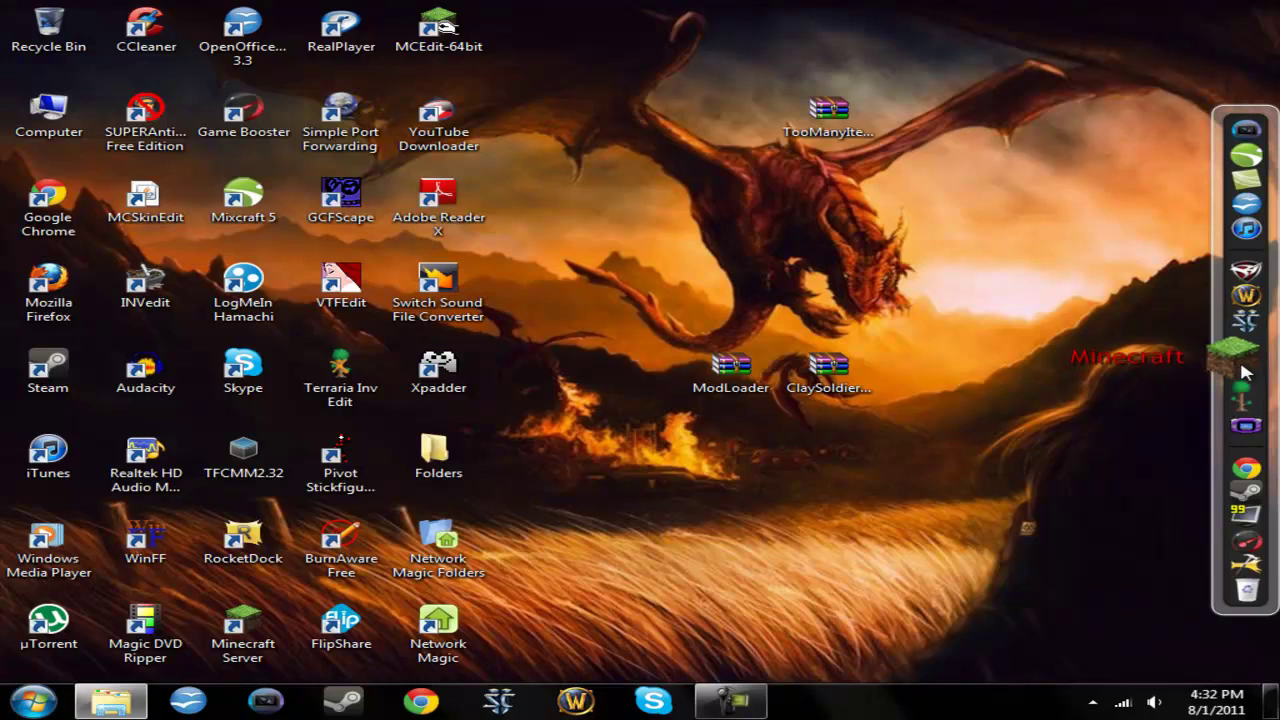
Step: Launch Minecraft and load the singleplayer world "Time is an Illusion"
left_click(1244, 372)
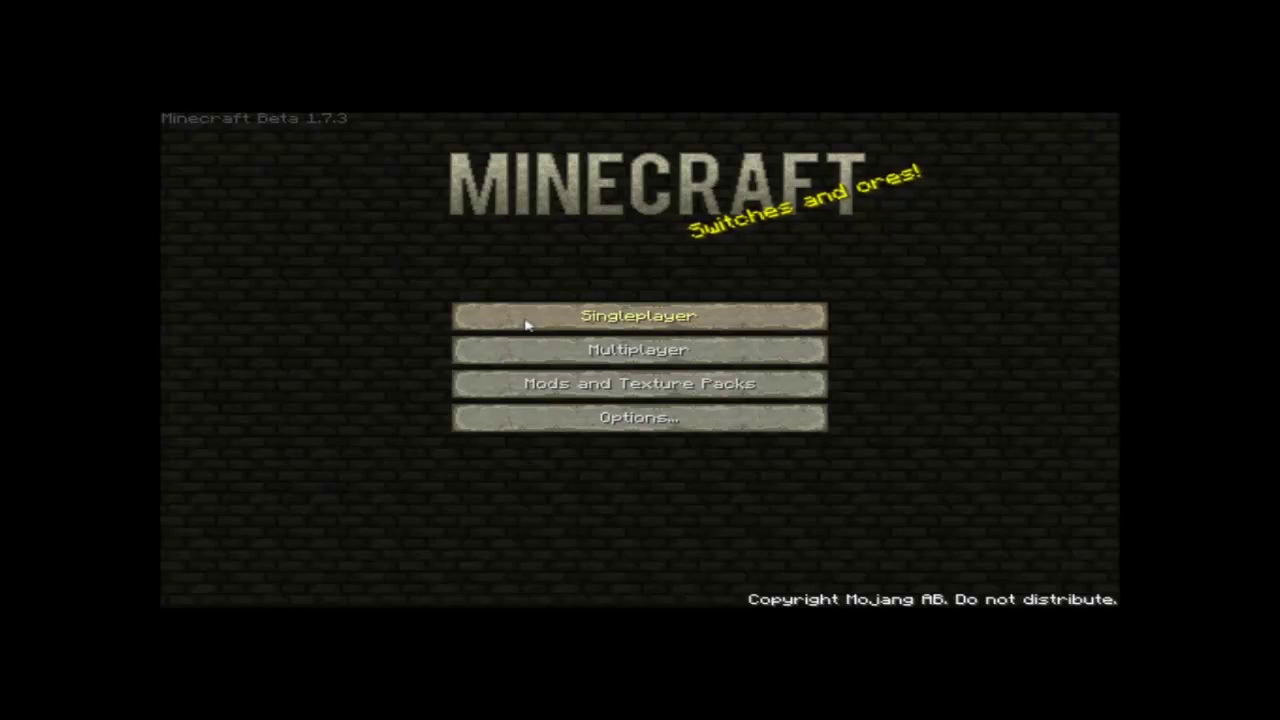
left_click(527, 324)
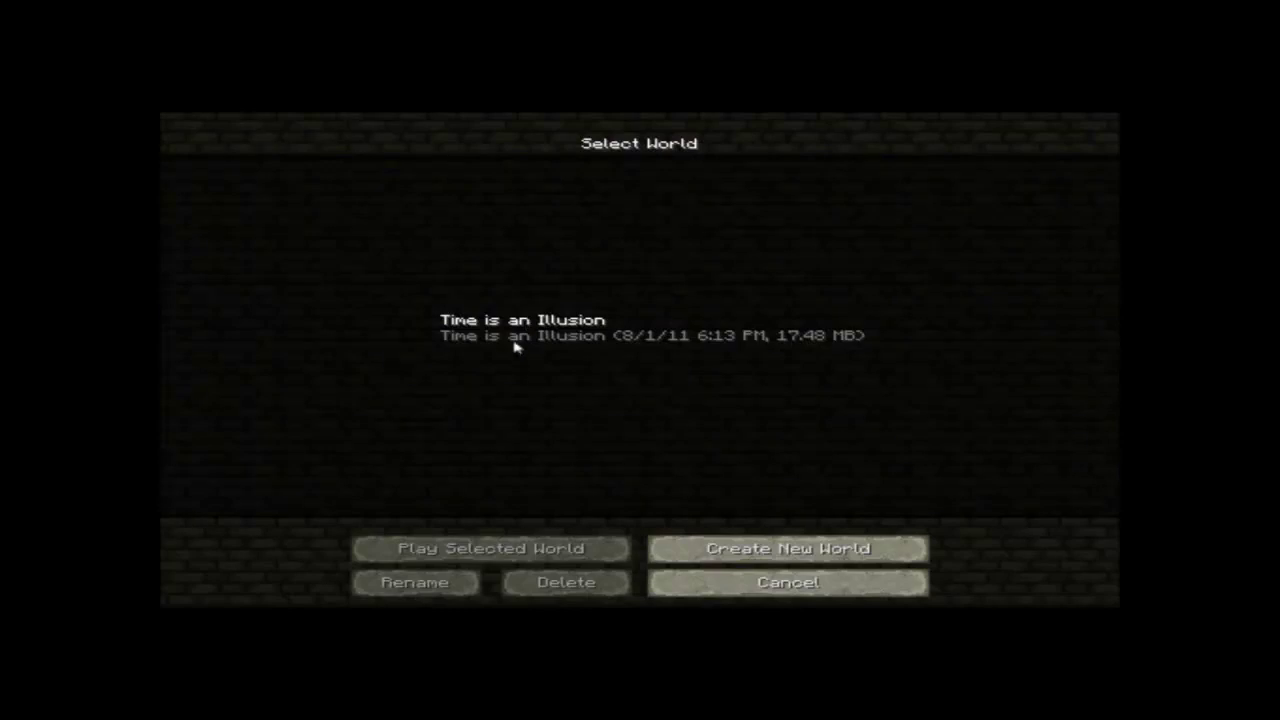
left_click(515, 345)
left_click(500, 556)
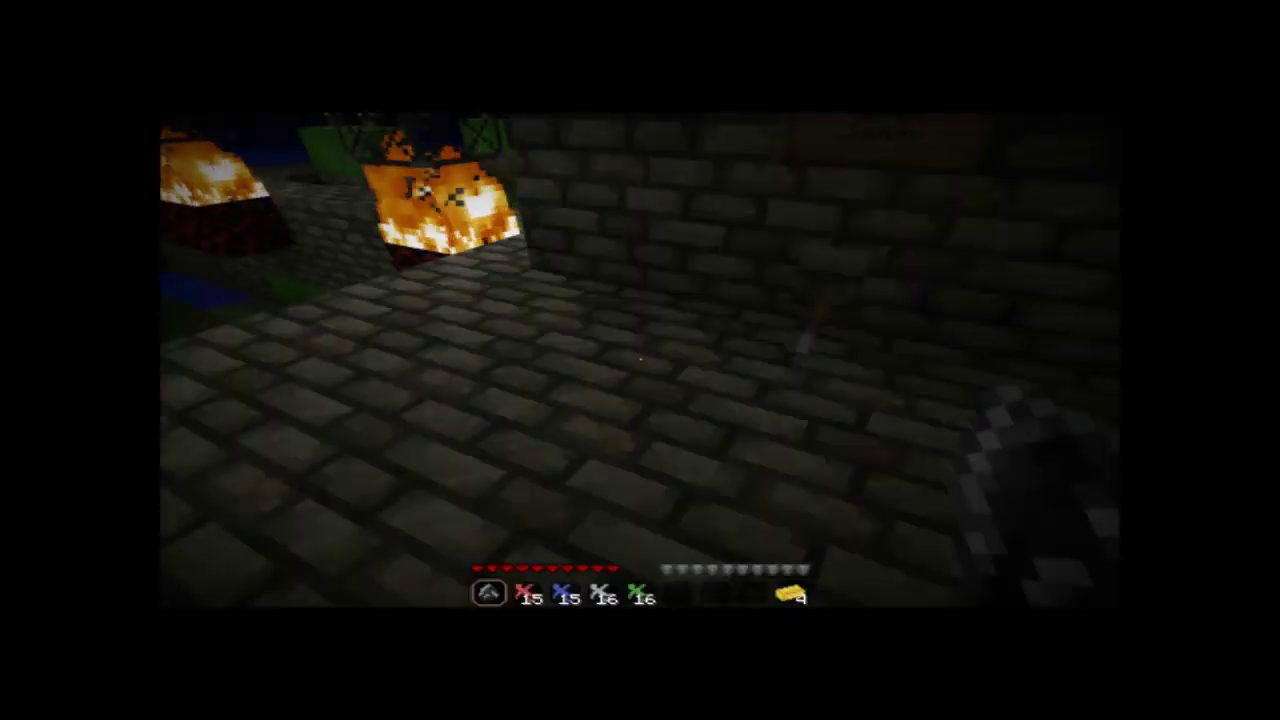
Step: Delete everything from the player's inventory and show page 3 of the TooManyItems item list
key("e")
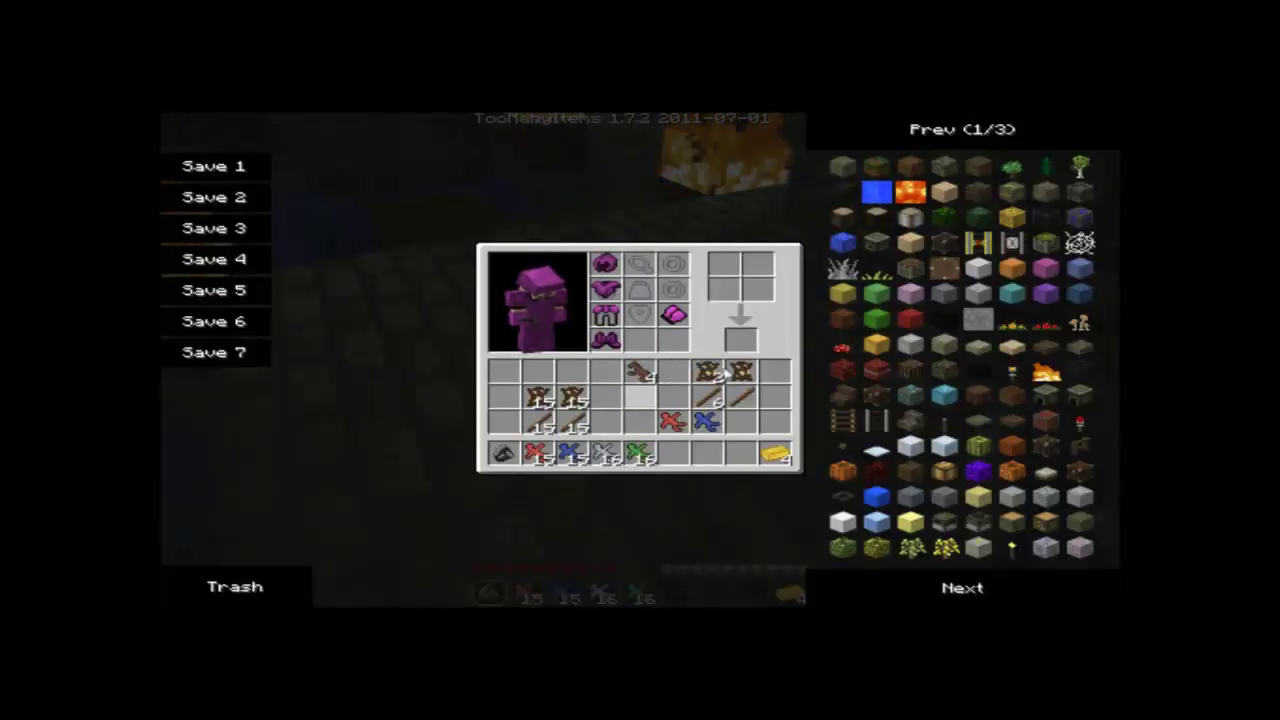
left_click(235, 586, "shift")
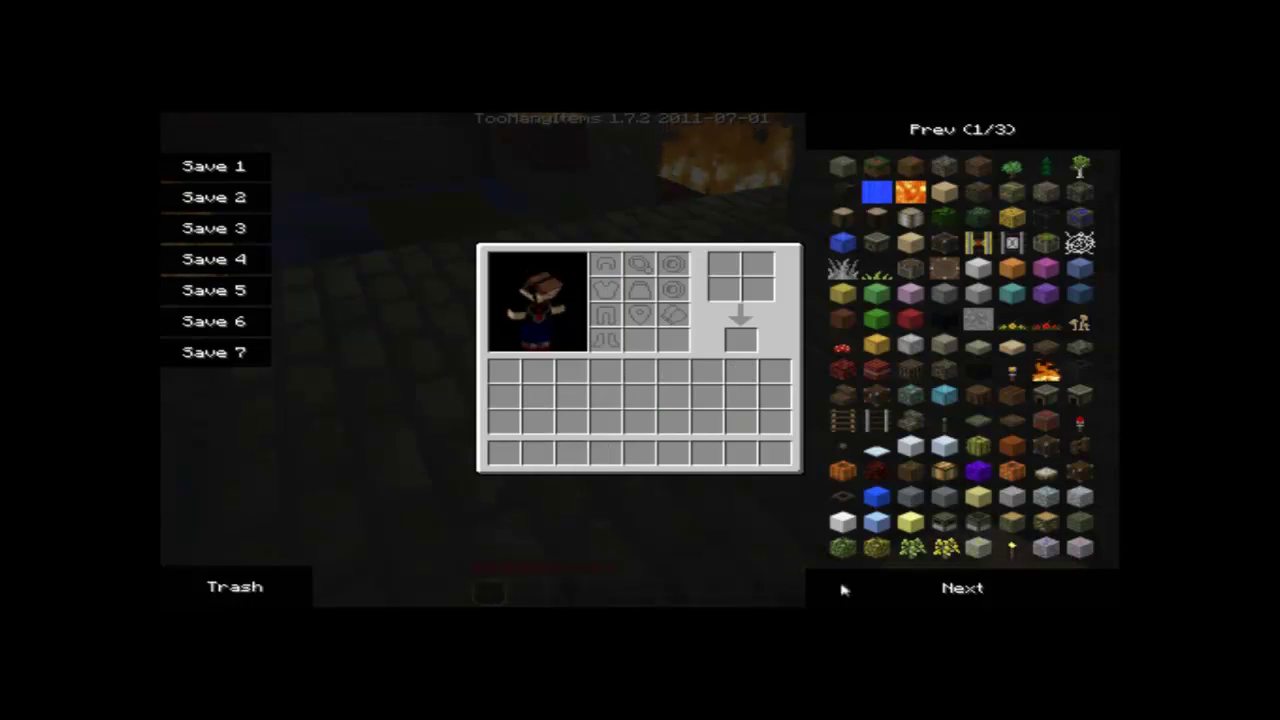
left_click(940, 592)
left_click(940, 592)
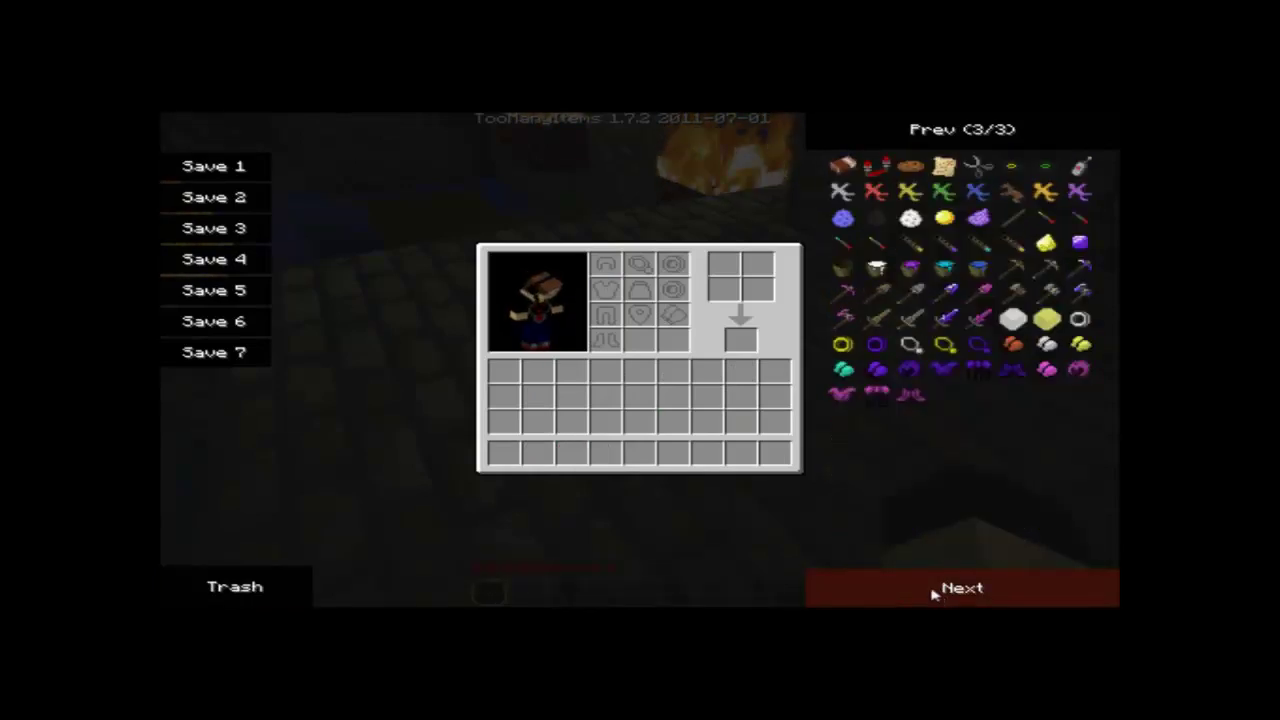
left_click(1048, 372, "shift")
left_click(1078, 372, "shift")
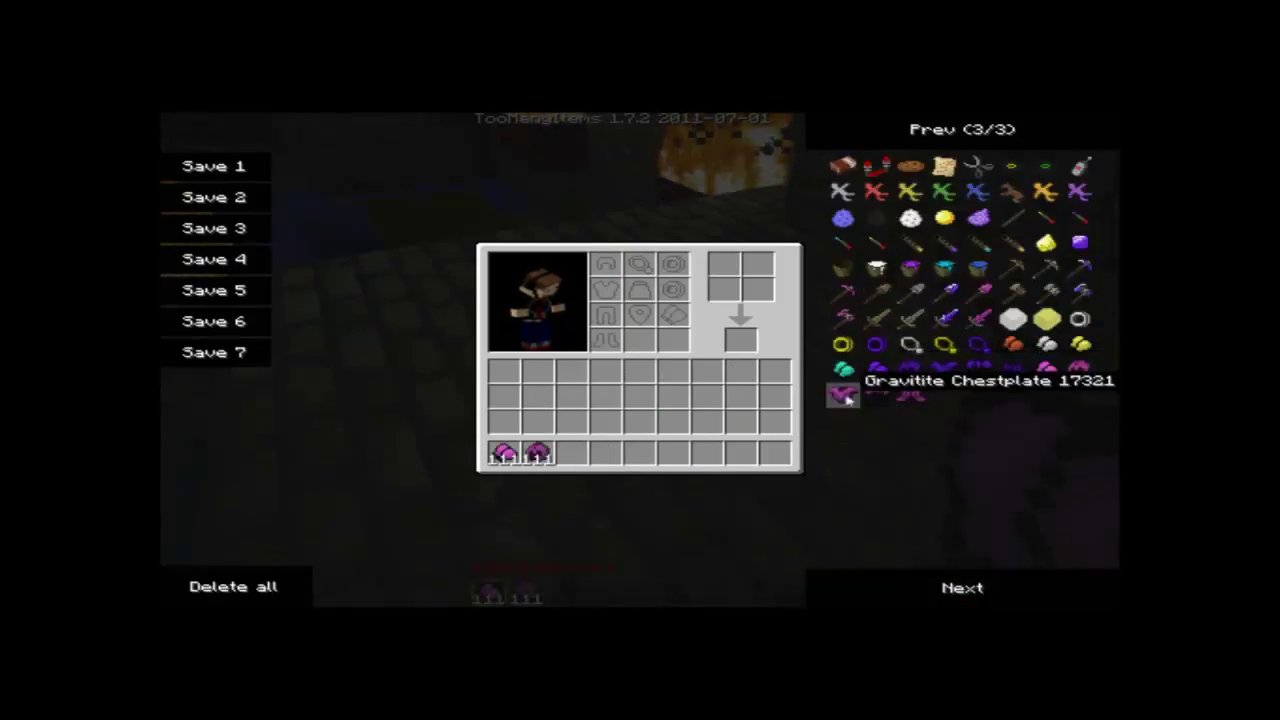
left_click(843, 395, "shift")
left_click(876, 395, "shift")
left_click(910, 395, "shift")
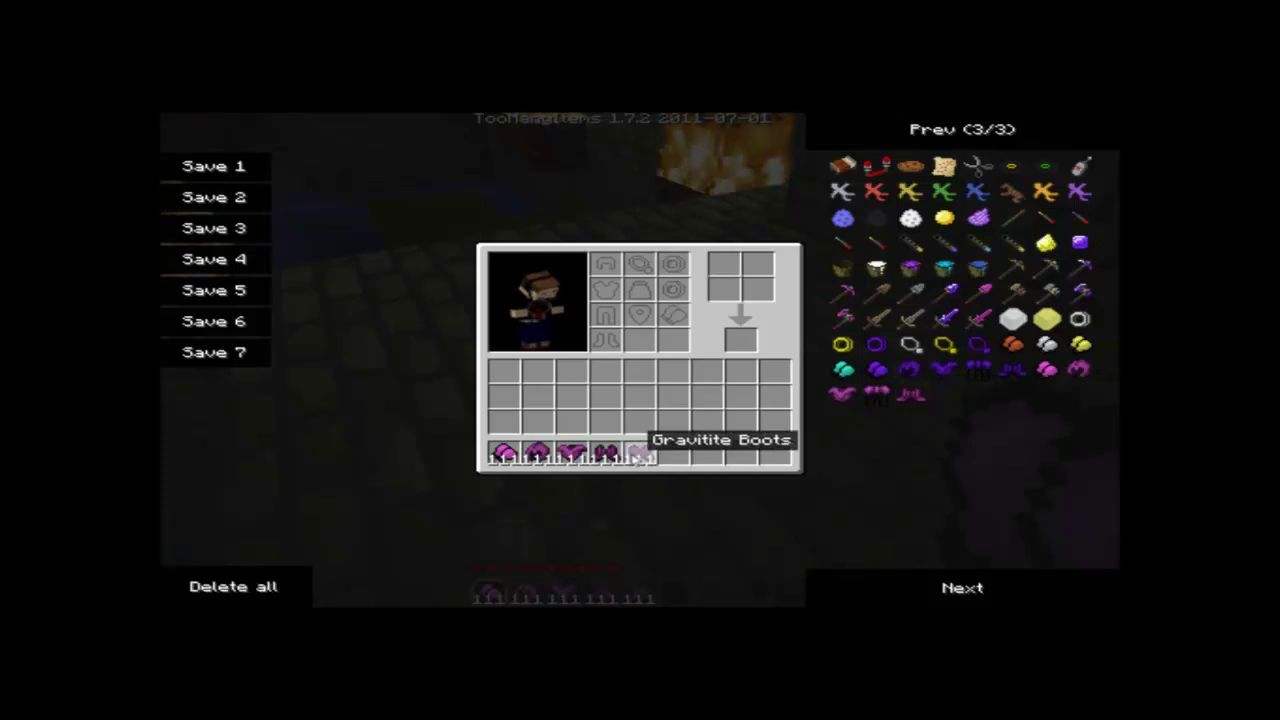
left_click(640, 454, "shift")
left_click(605, 454, "shift")
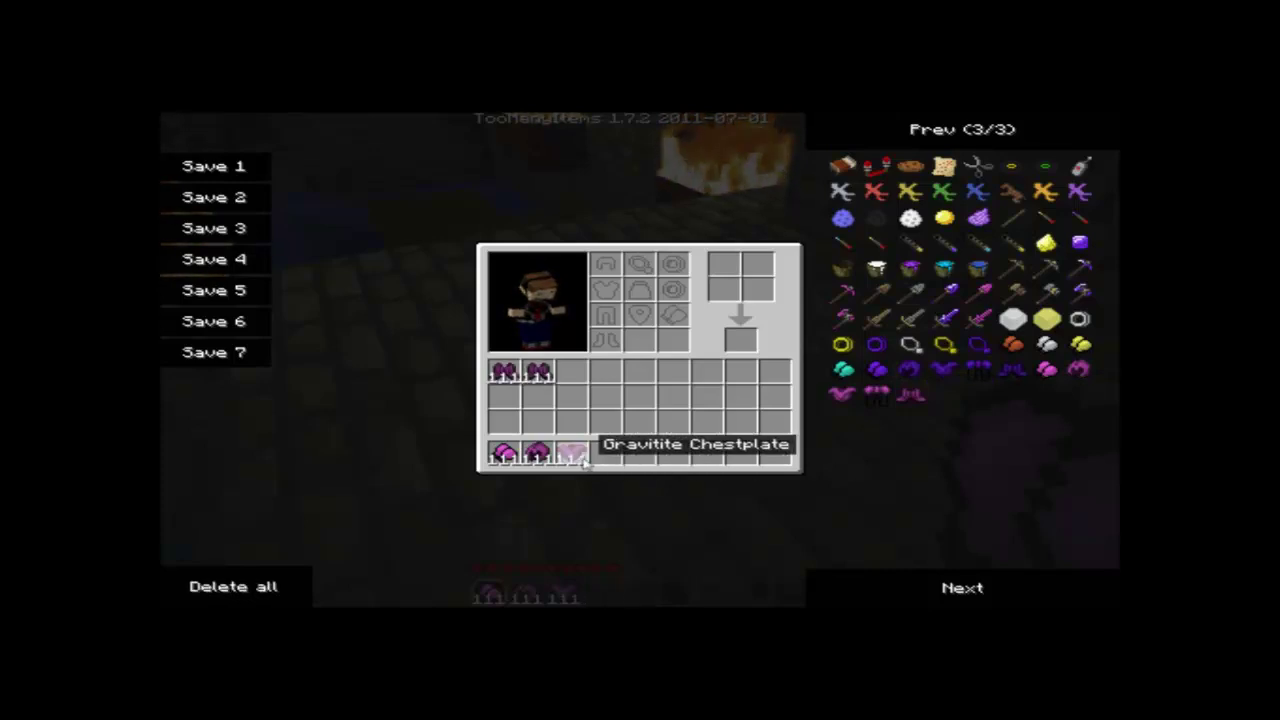
left_click(269, 586)
Step: Add one pair of matching pink gloves and one each of the Gravitite helmet, chestplate, leggings and boots to the inventory
left_click(1046, 372, "shift")
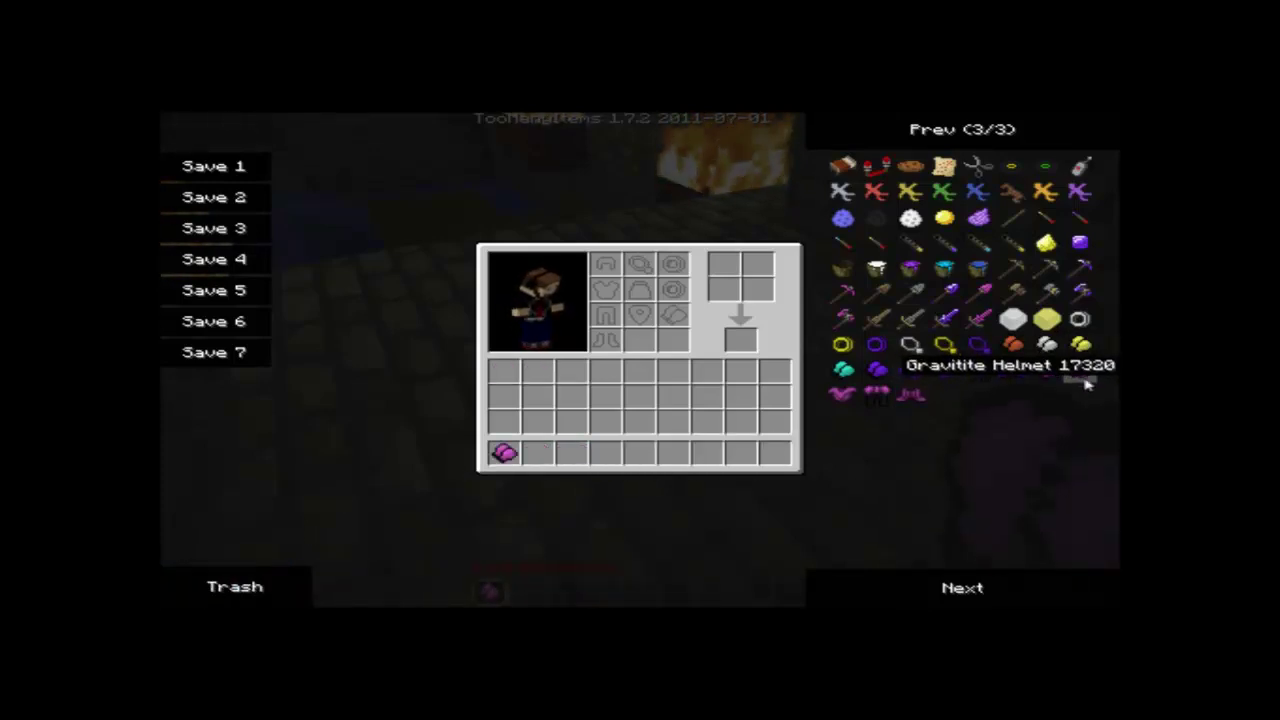
left_click(1080, 374, "shift")
left_click(845, 397, "shift")
left_click(912, 397, "shift")
left_click(912, 396, "shift")
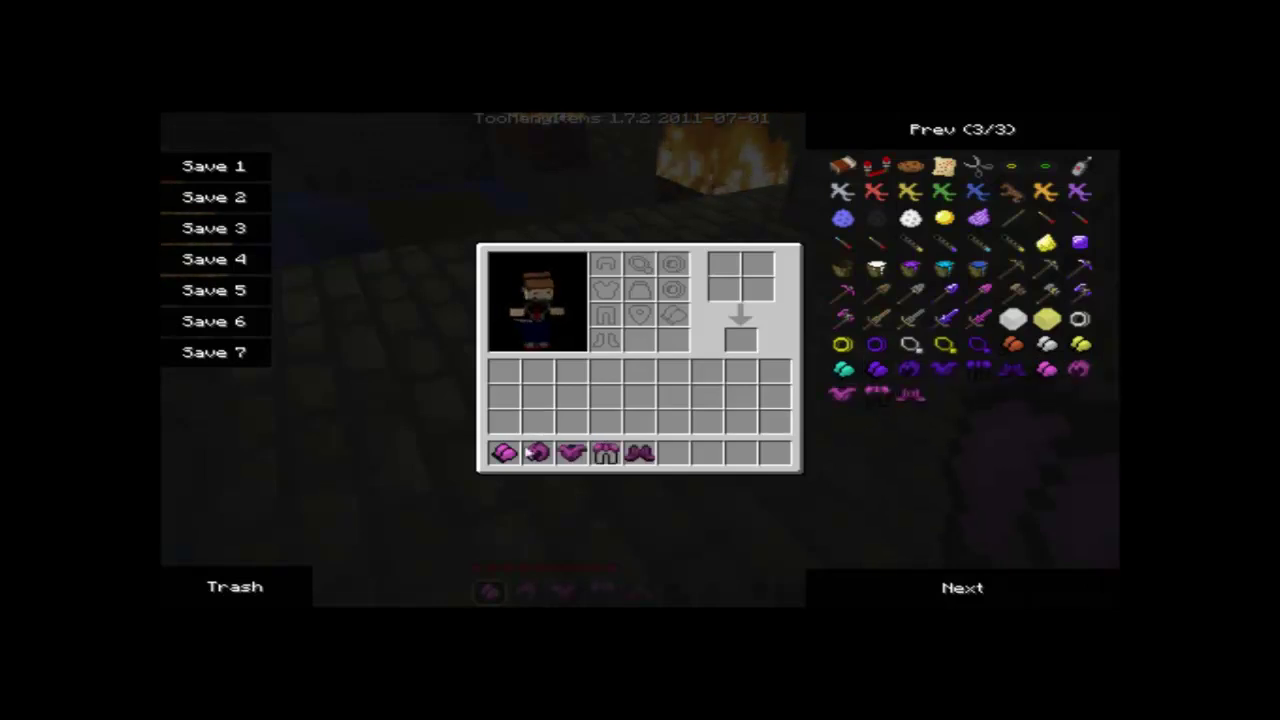
Step: Equip the pink gloves and the Gravitite helmet, chestplate, leggings and boots on the player
left_click(503, 454)
left_click(676, 317)
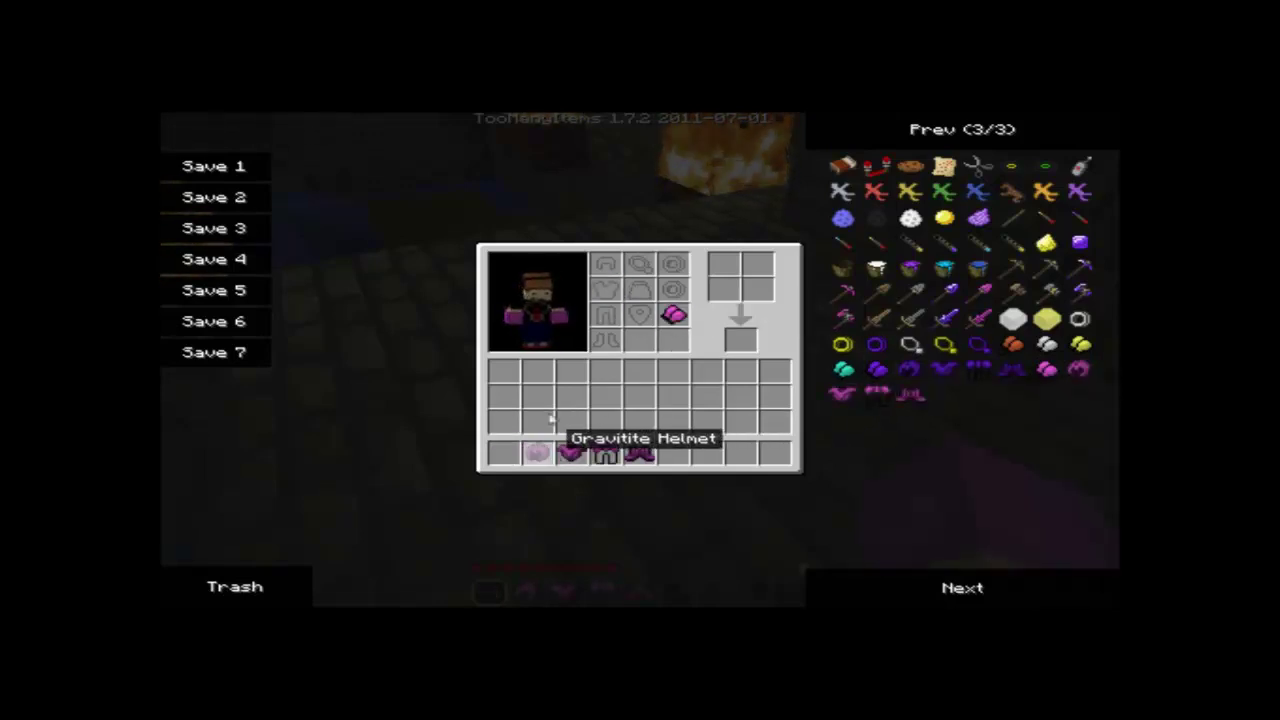
left_click(537, 453, "shift")
left_click(571, 453)
left_click(605, 289)
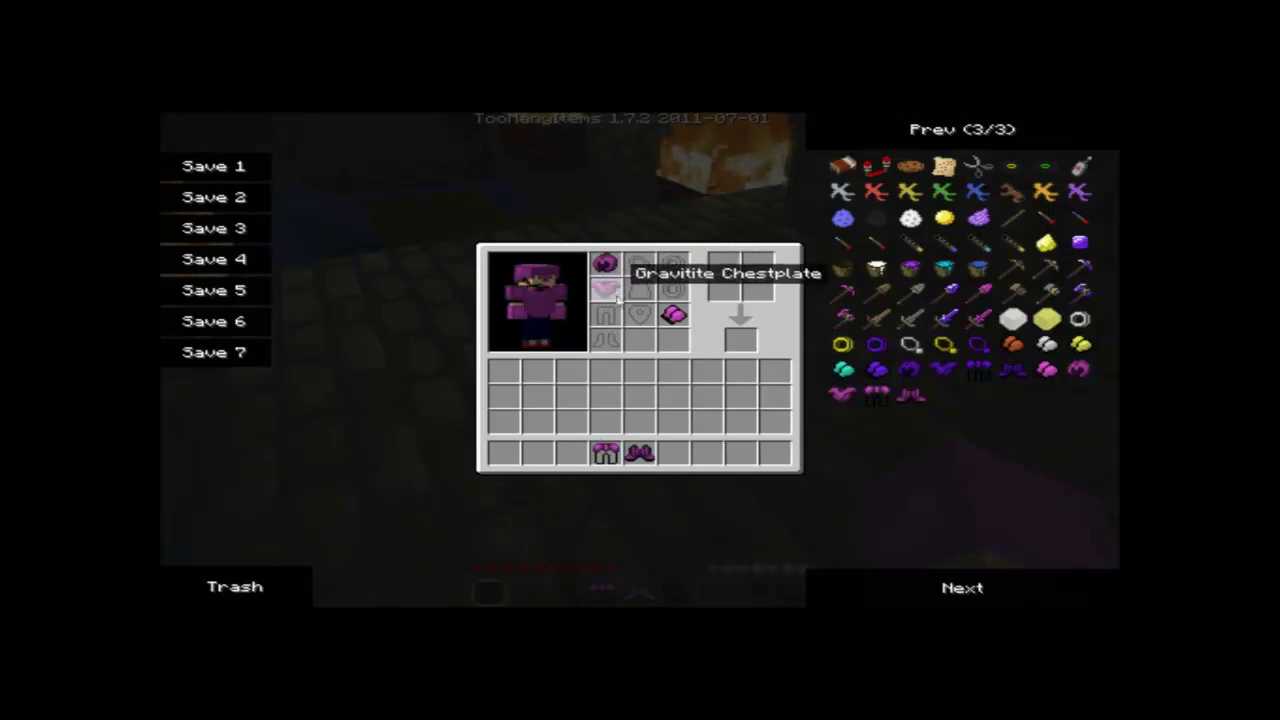
left_click(605, 454, "shift")
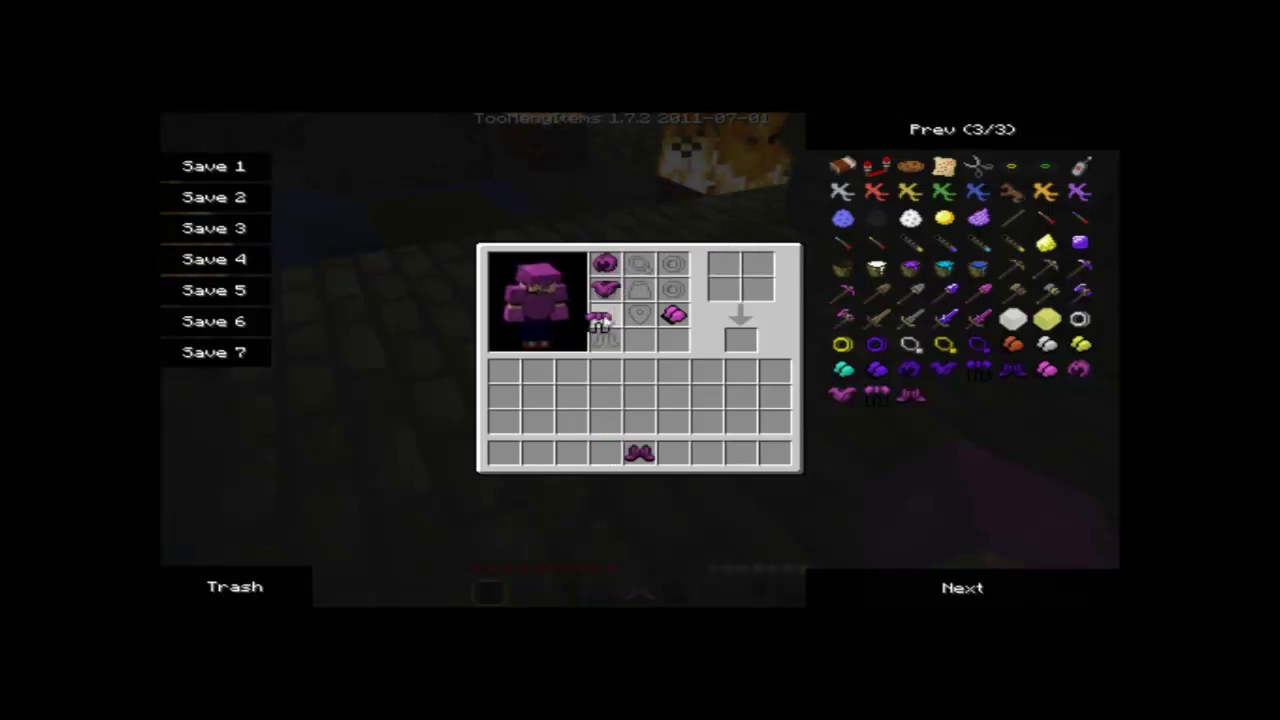
left_click(640, 454, "shift")
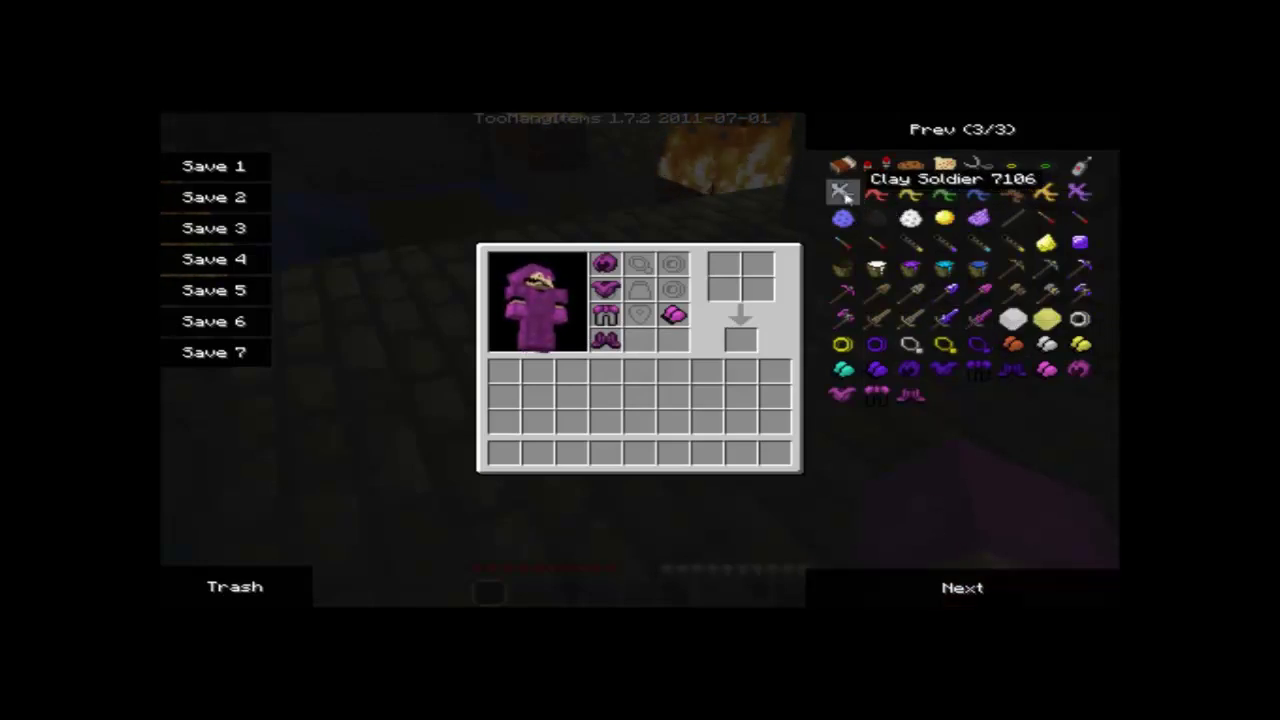
Step: Add 16 each of the grey, red, green and blue clay soldiers and put one of each in the inventory row above the hotbar
left_click(848, 195)
left_click(878, 195)
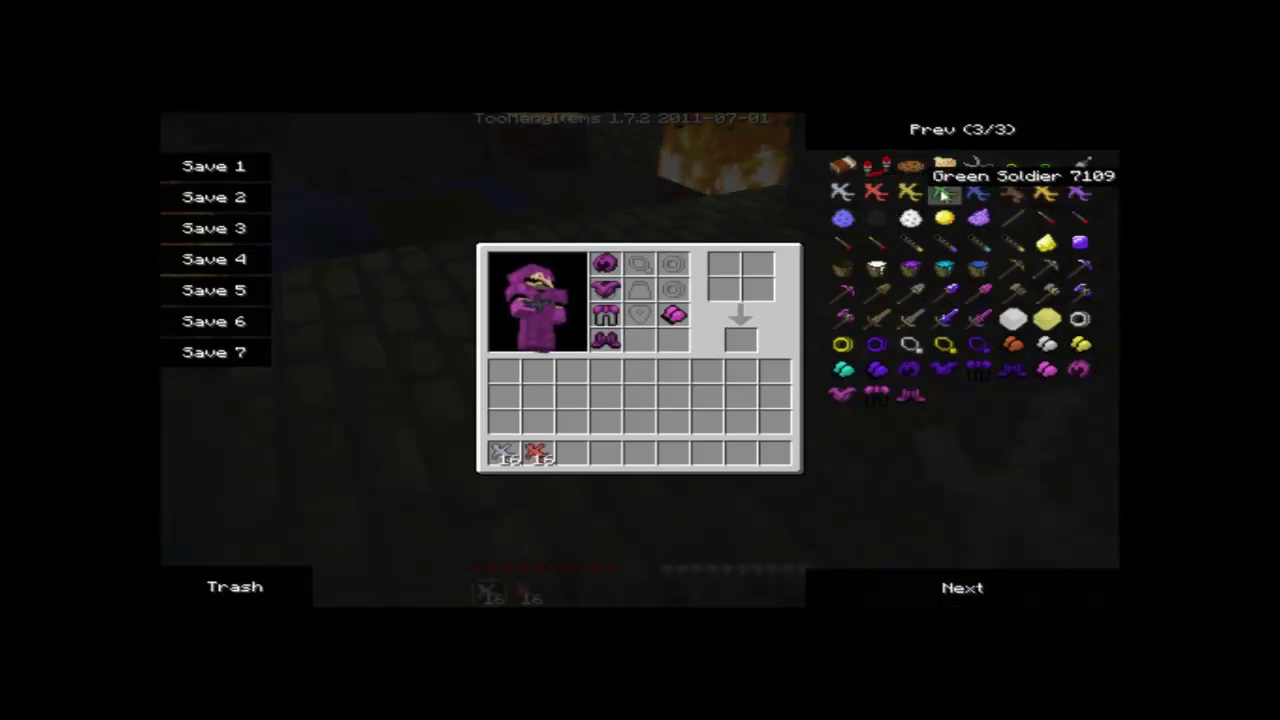
left_click(943, 193)
left_click(980, 196)
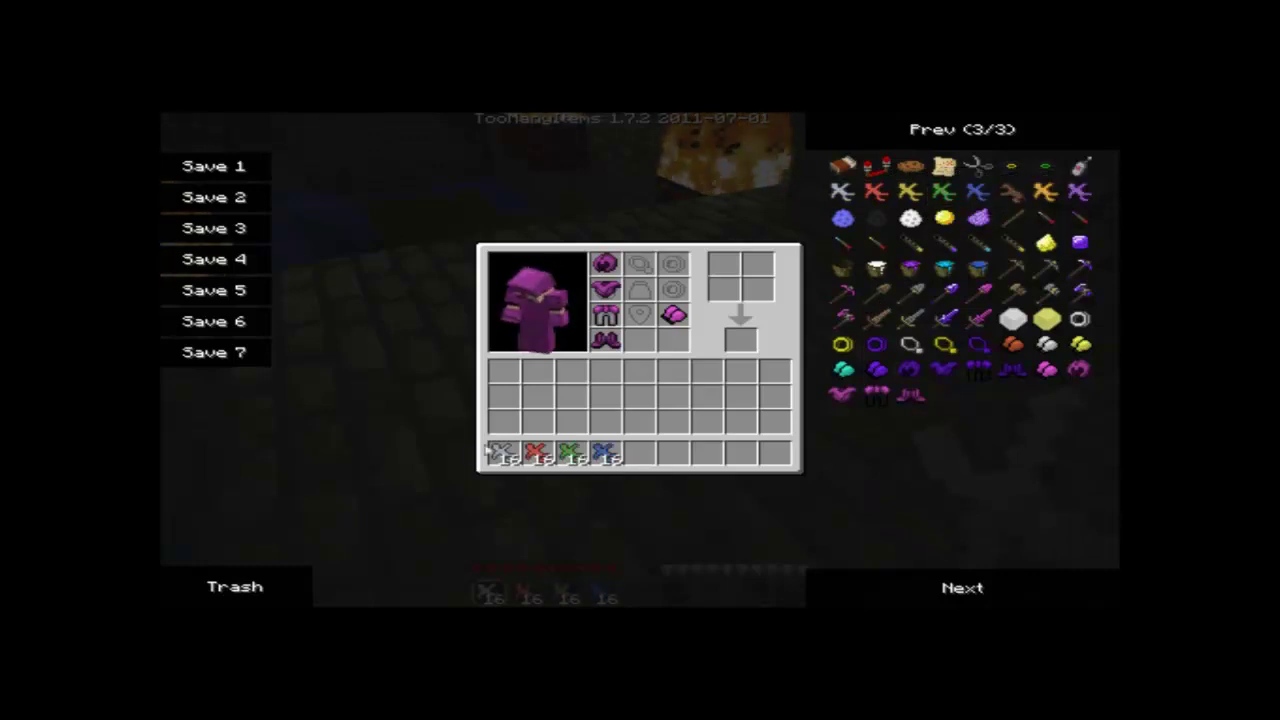
left_click(570, 455)
left_click(570, 455)
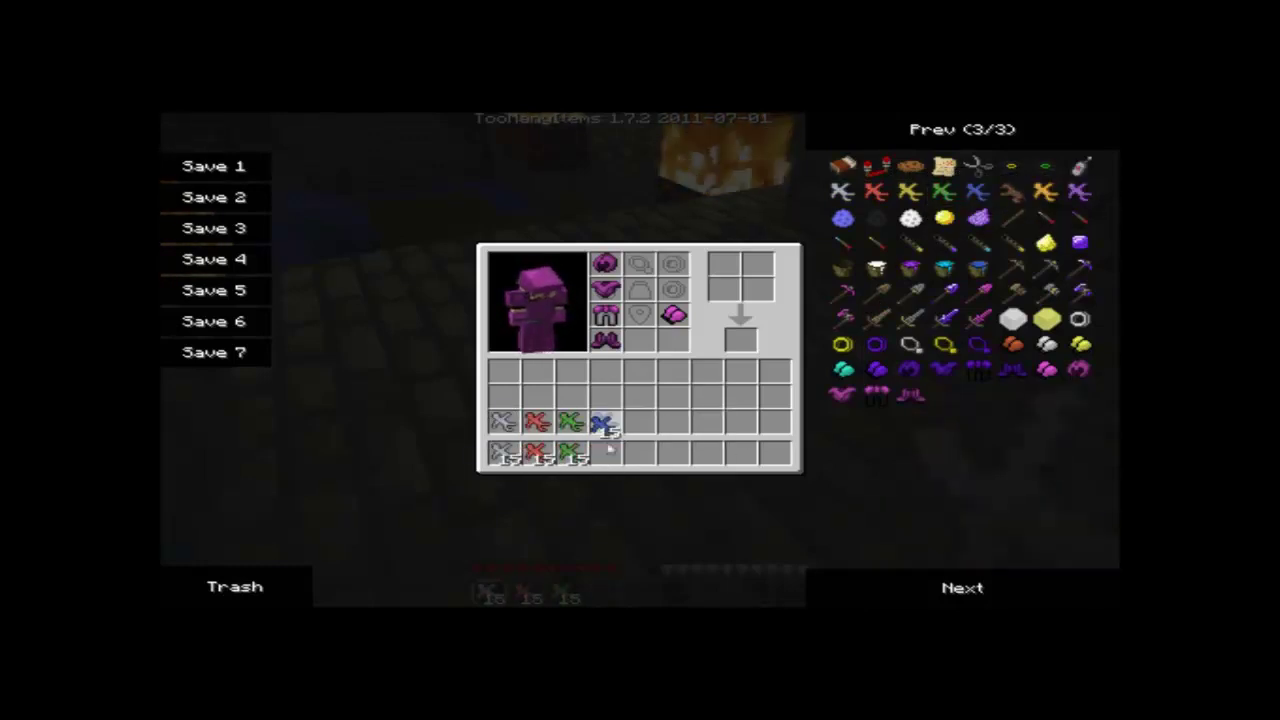
Step: Add the brown horse figures and place one in each of the four slots beside the single soldiers
left_click(1008, 193)
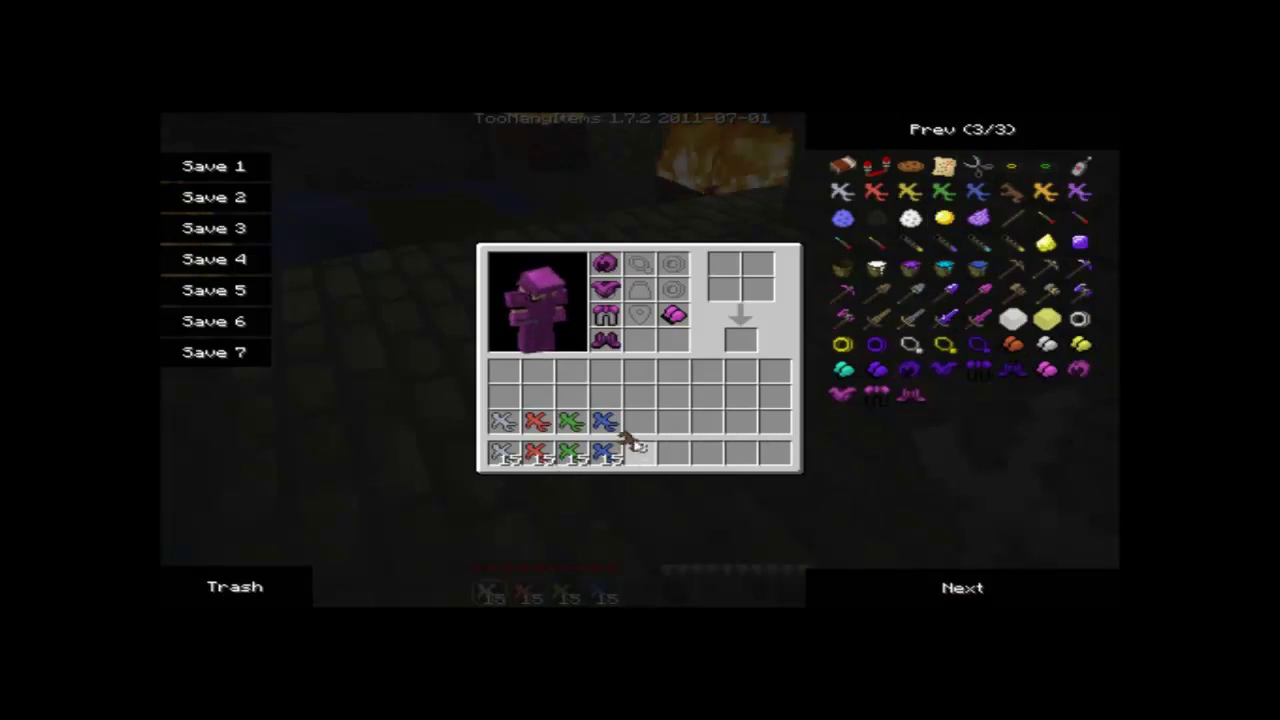
left_click(638, 452)
left_click(638, 455)
right_click(638, 421)
right_click(672, 421)
right_click(706, 421)
right_click(740, 421)
Step: Add a stack of sticks, put one above each single soldier and keep the remaining 60 in the hotbar
left_click(905, 592)
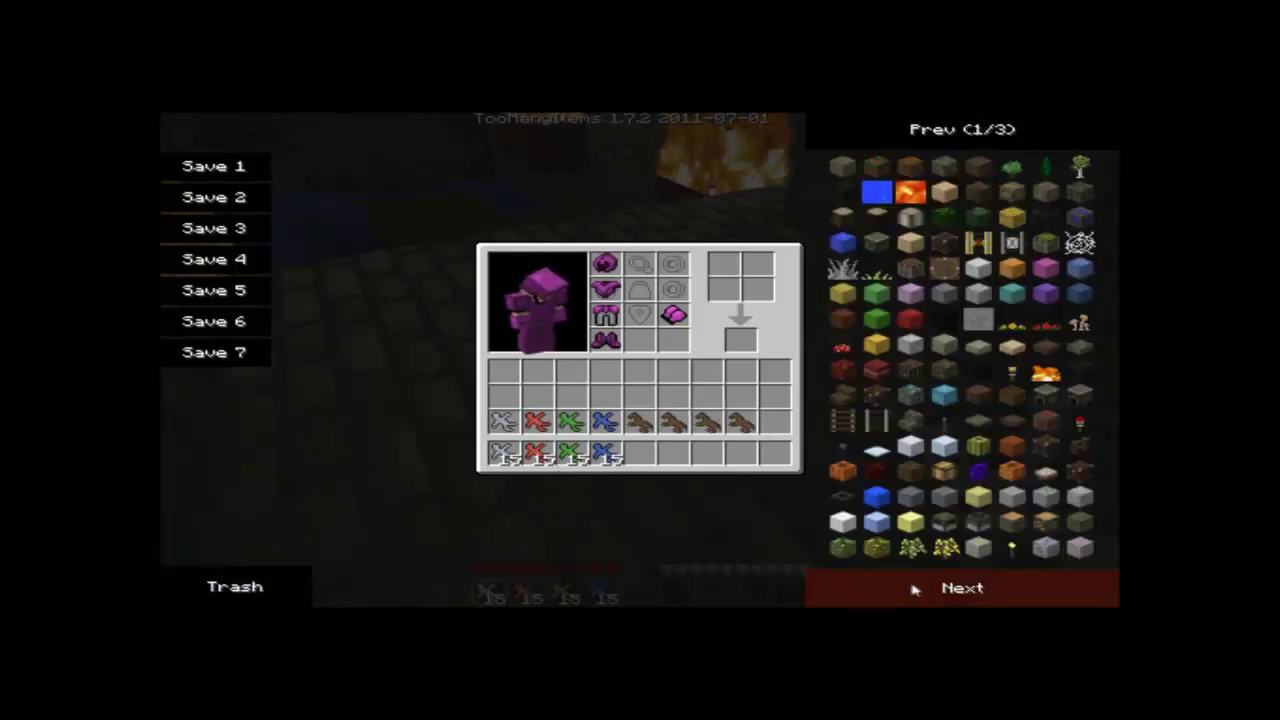
left_click(905, 592)
left_click(962, 588)
left_click(962, 588)
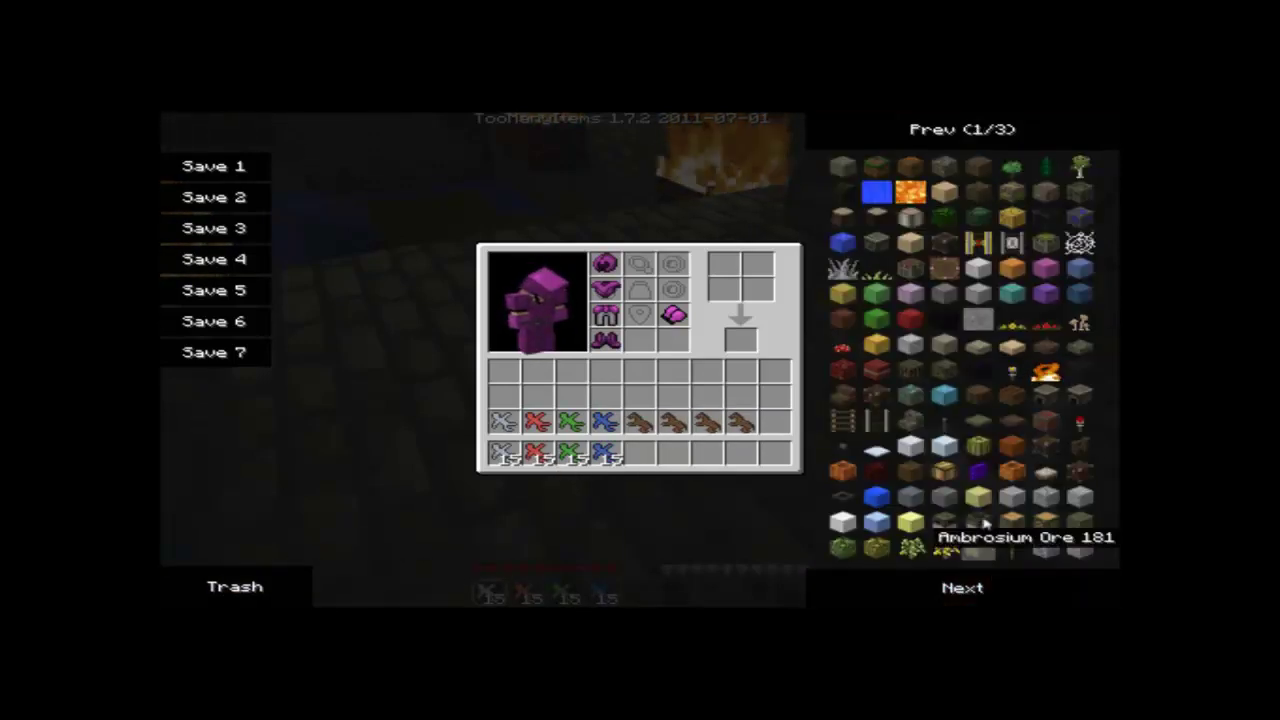
left_click(962, 588)
left_click(1046, 266)
left_click(640, 455)
left_click(640, 455)
right_click(504, 395)
right_click(538, 395)
right_click(572, 395)
right_click(606, 395)
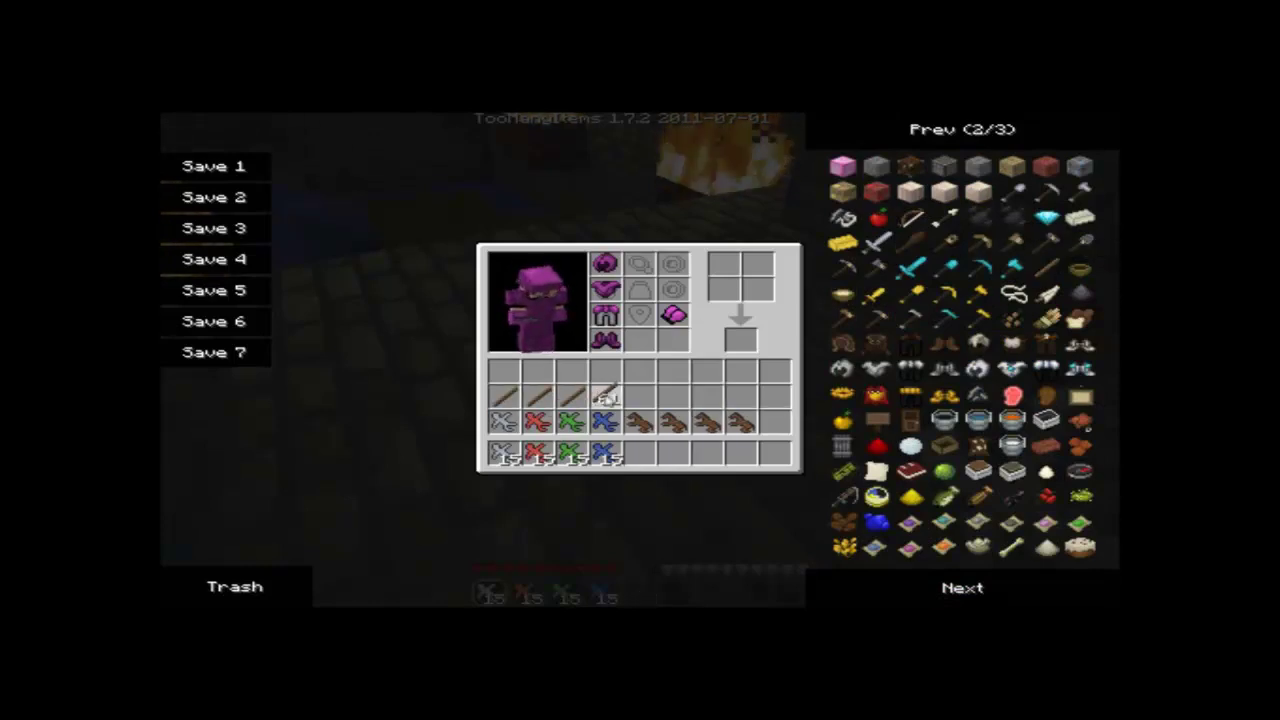
left_click(640, 455)
Step: Add a stack of leather, put one piece above each horse and keep the remaining 60 in the hotbar
left_click(962, 588)
left_click(952, 598)
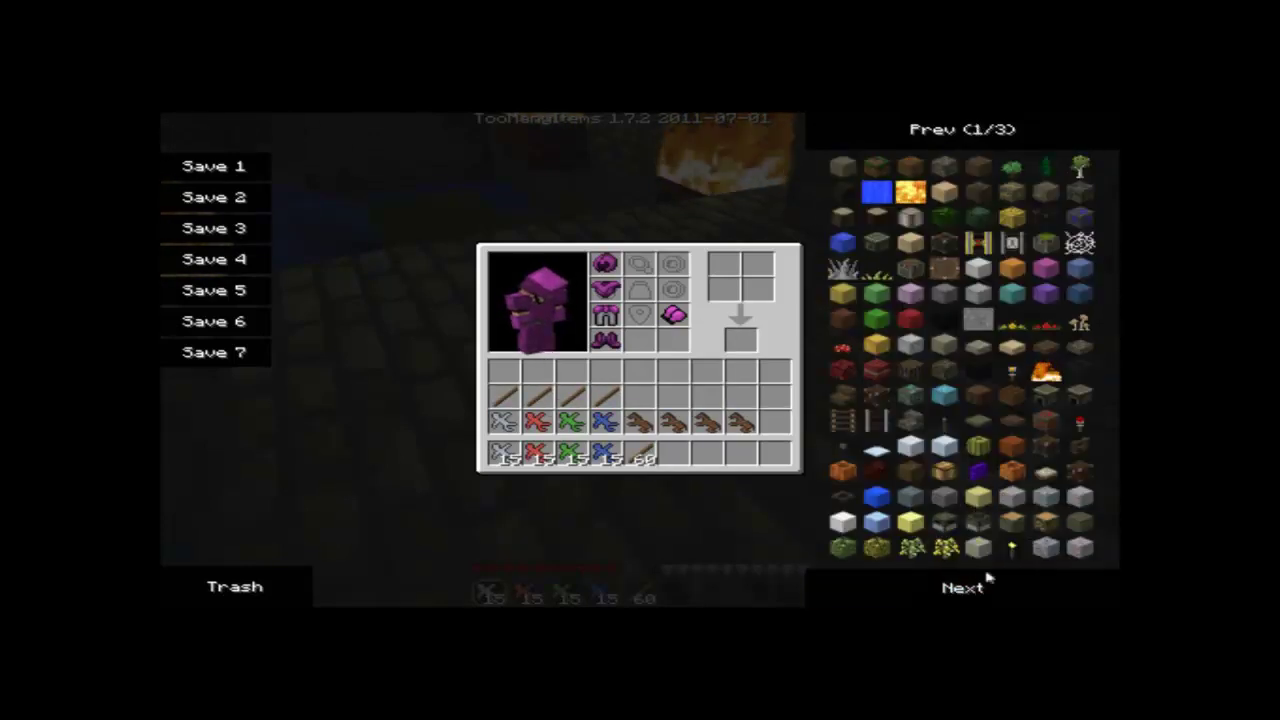
left_click(962, 588)
left_click(944, 445)
left_click(672, 455)
left_click(674, 455)
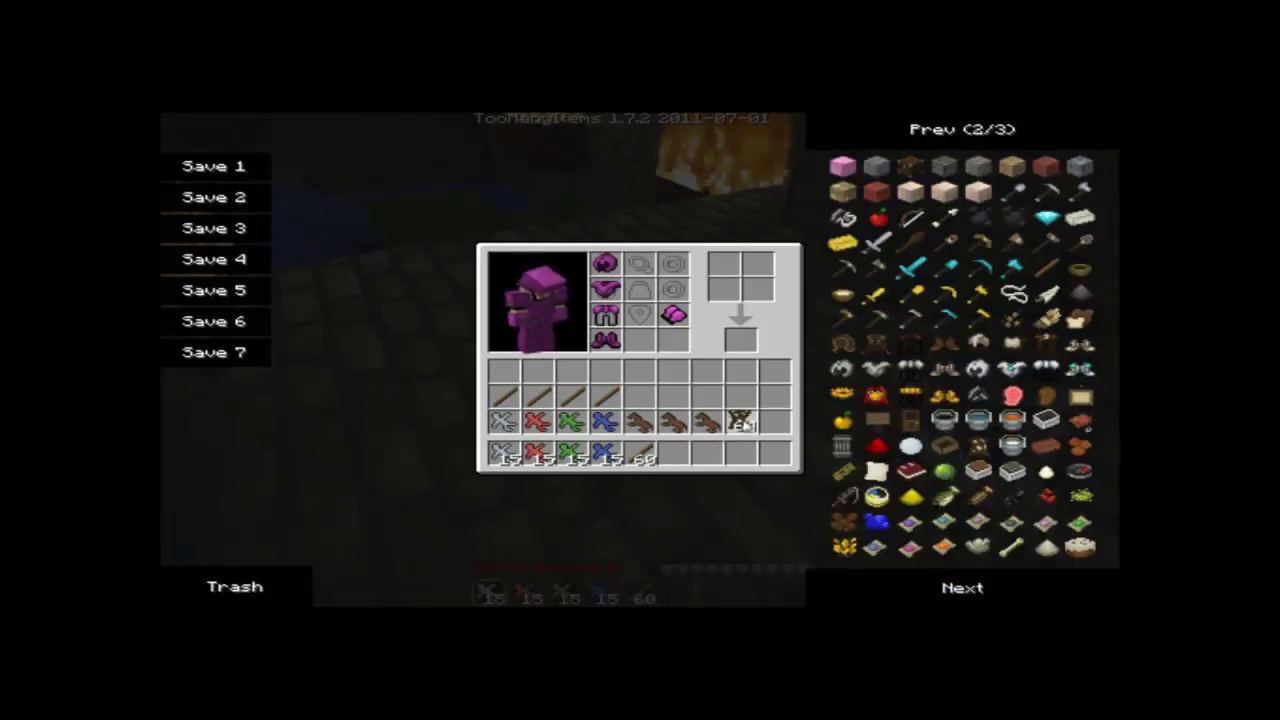
right_click(640, 395)
right_click(674, 395)
right_click(708, 395)
right_click(742, 395)
left_click(674, 455)
left_click(865, 596)
left_click(865, 596)
left_click(865, 596)
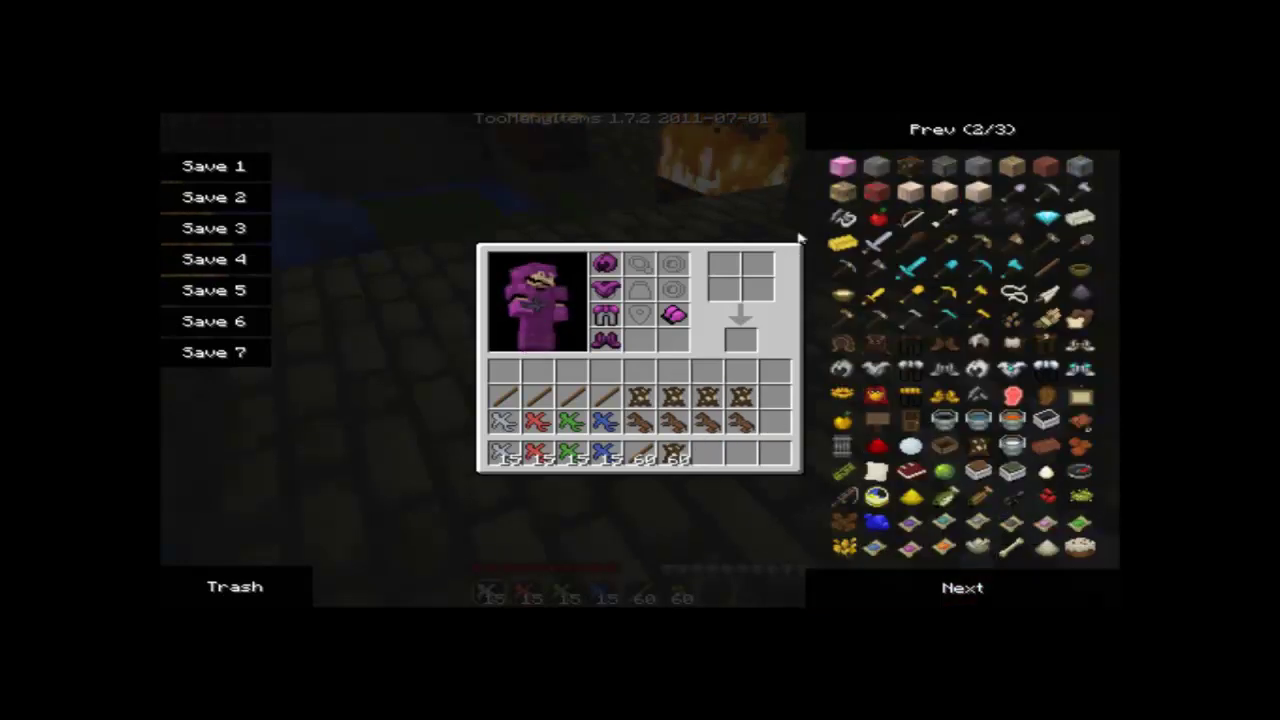